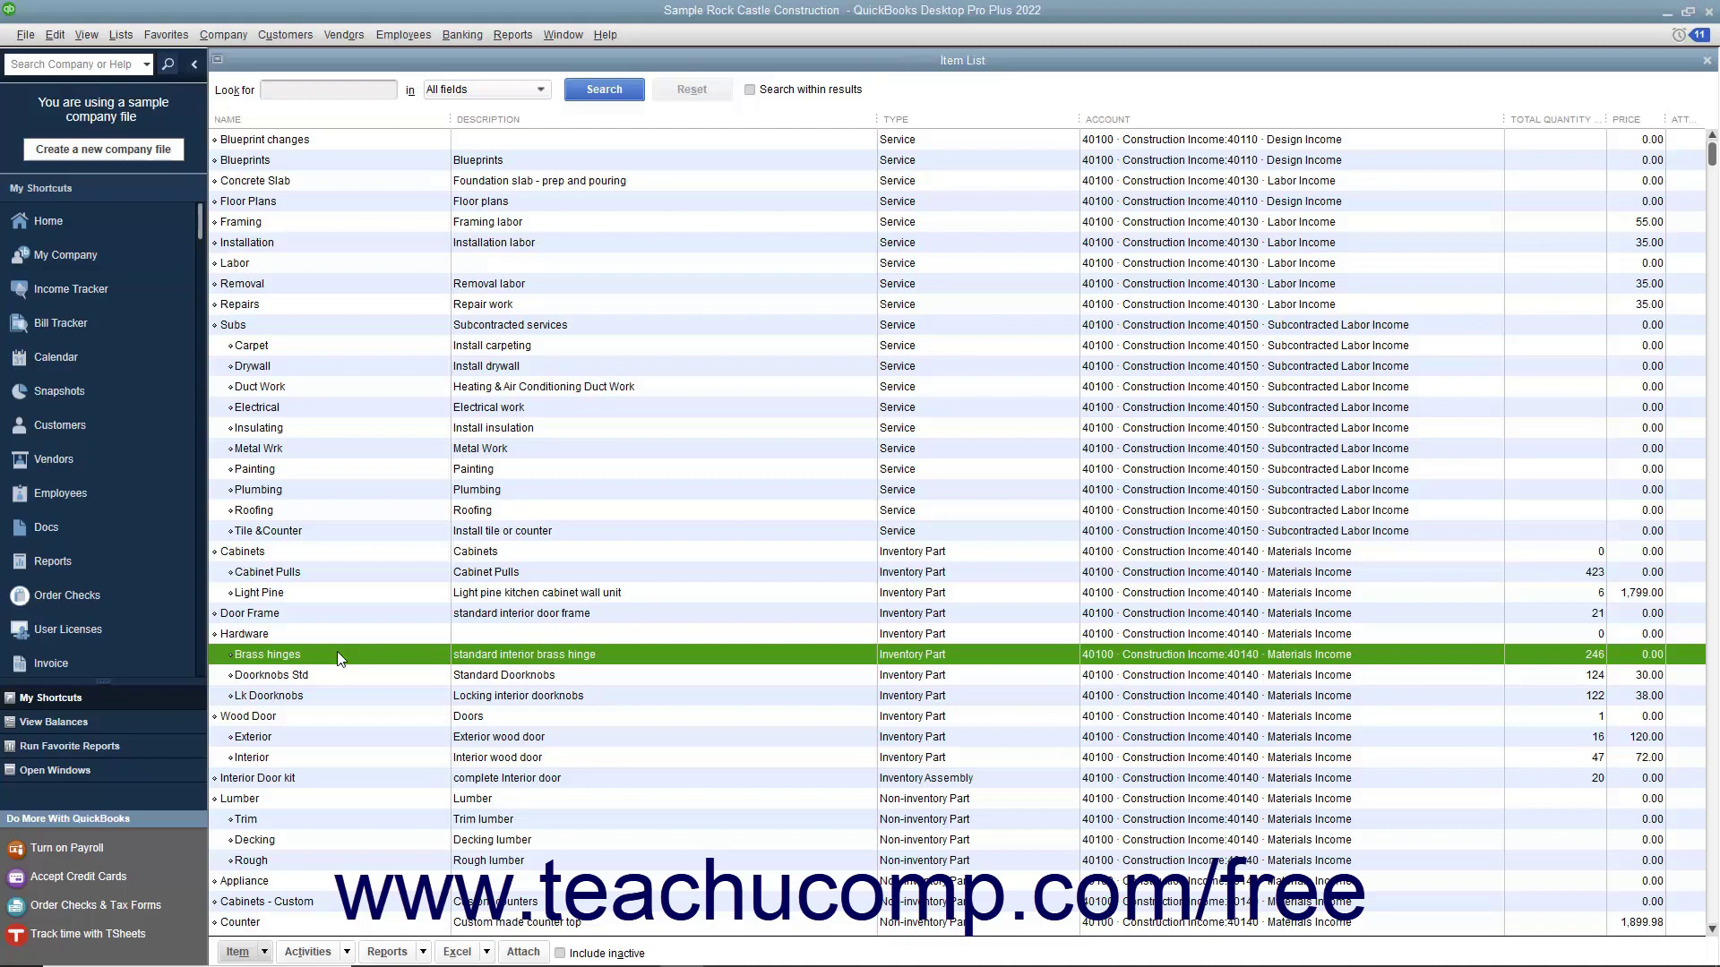
- Create a new item from the Item menu with type Inventory Part
left_click(254, 951)
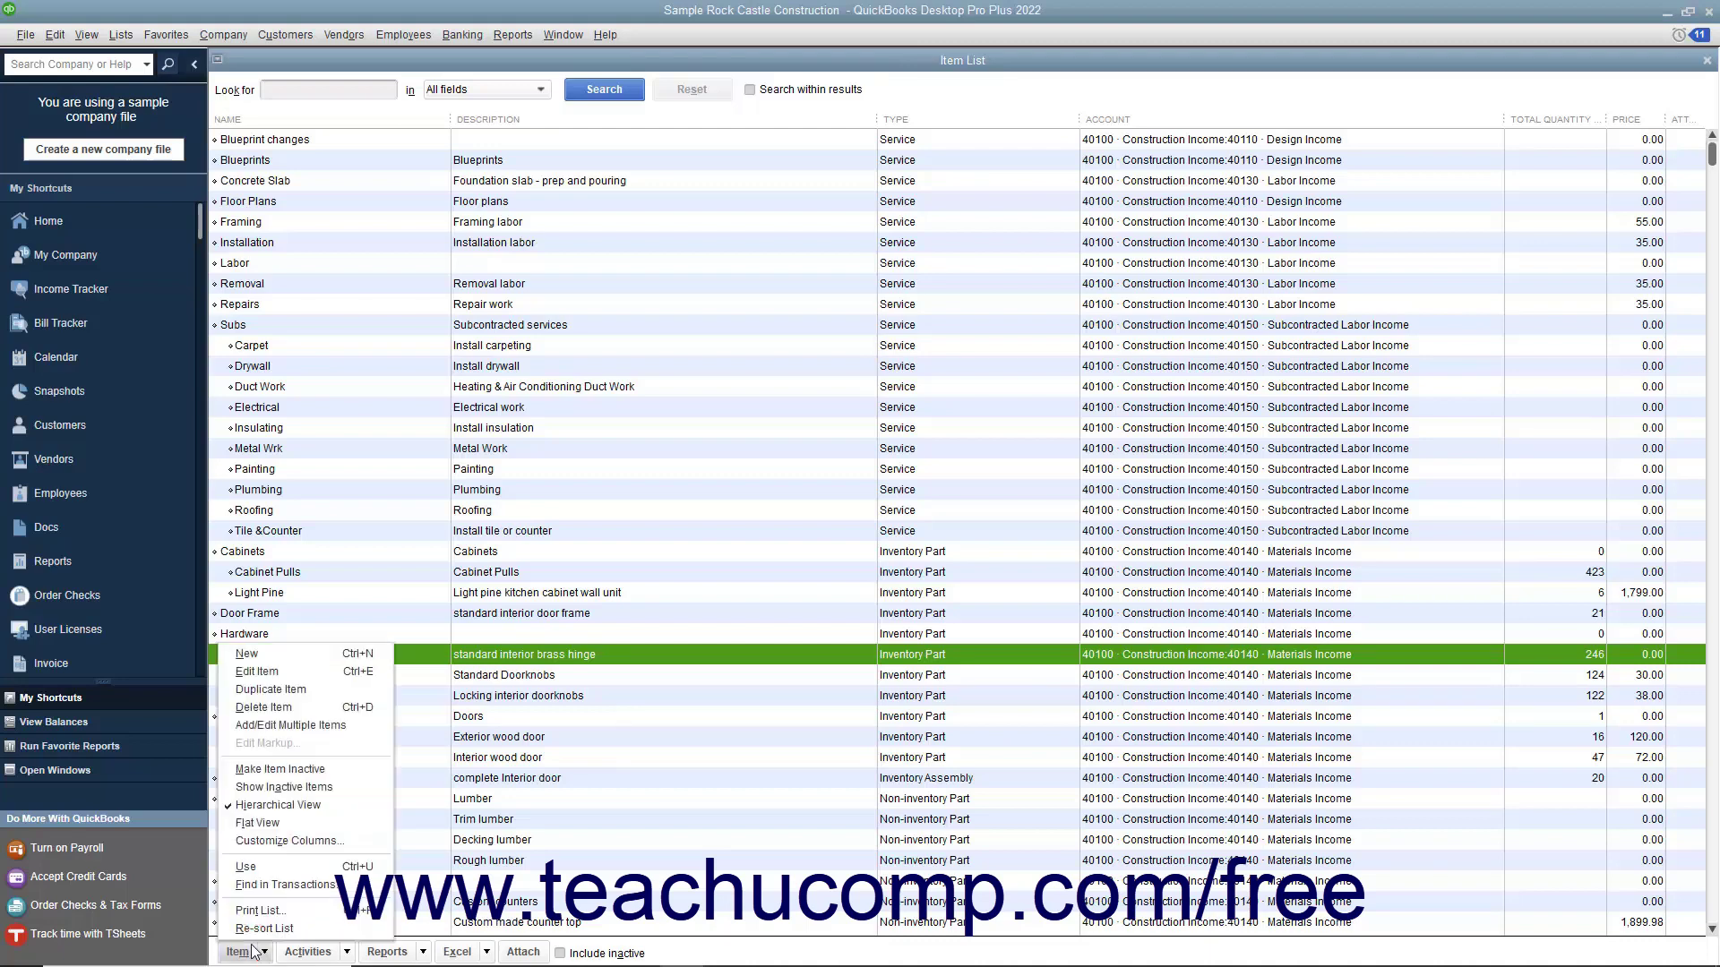
left_click(286, 660)
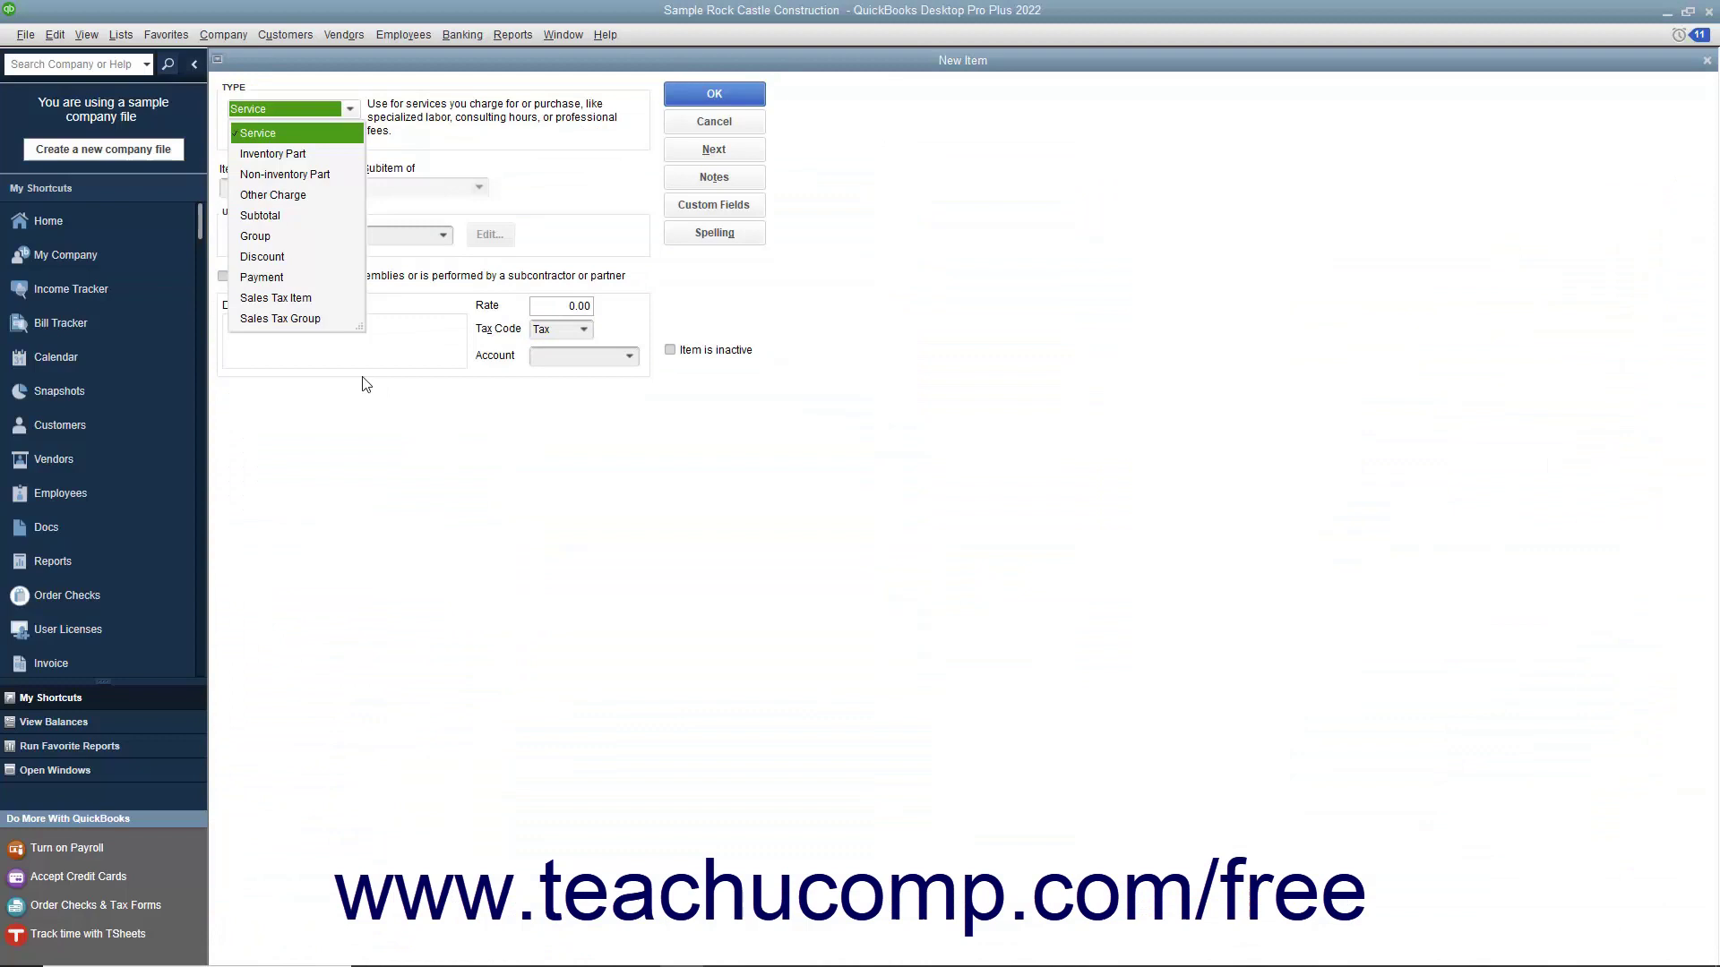
left_click(312, 157)
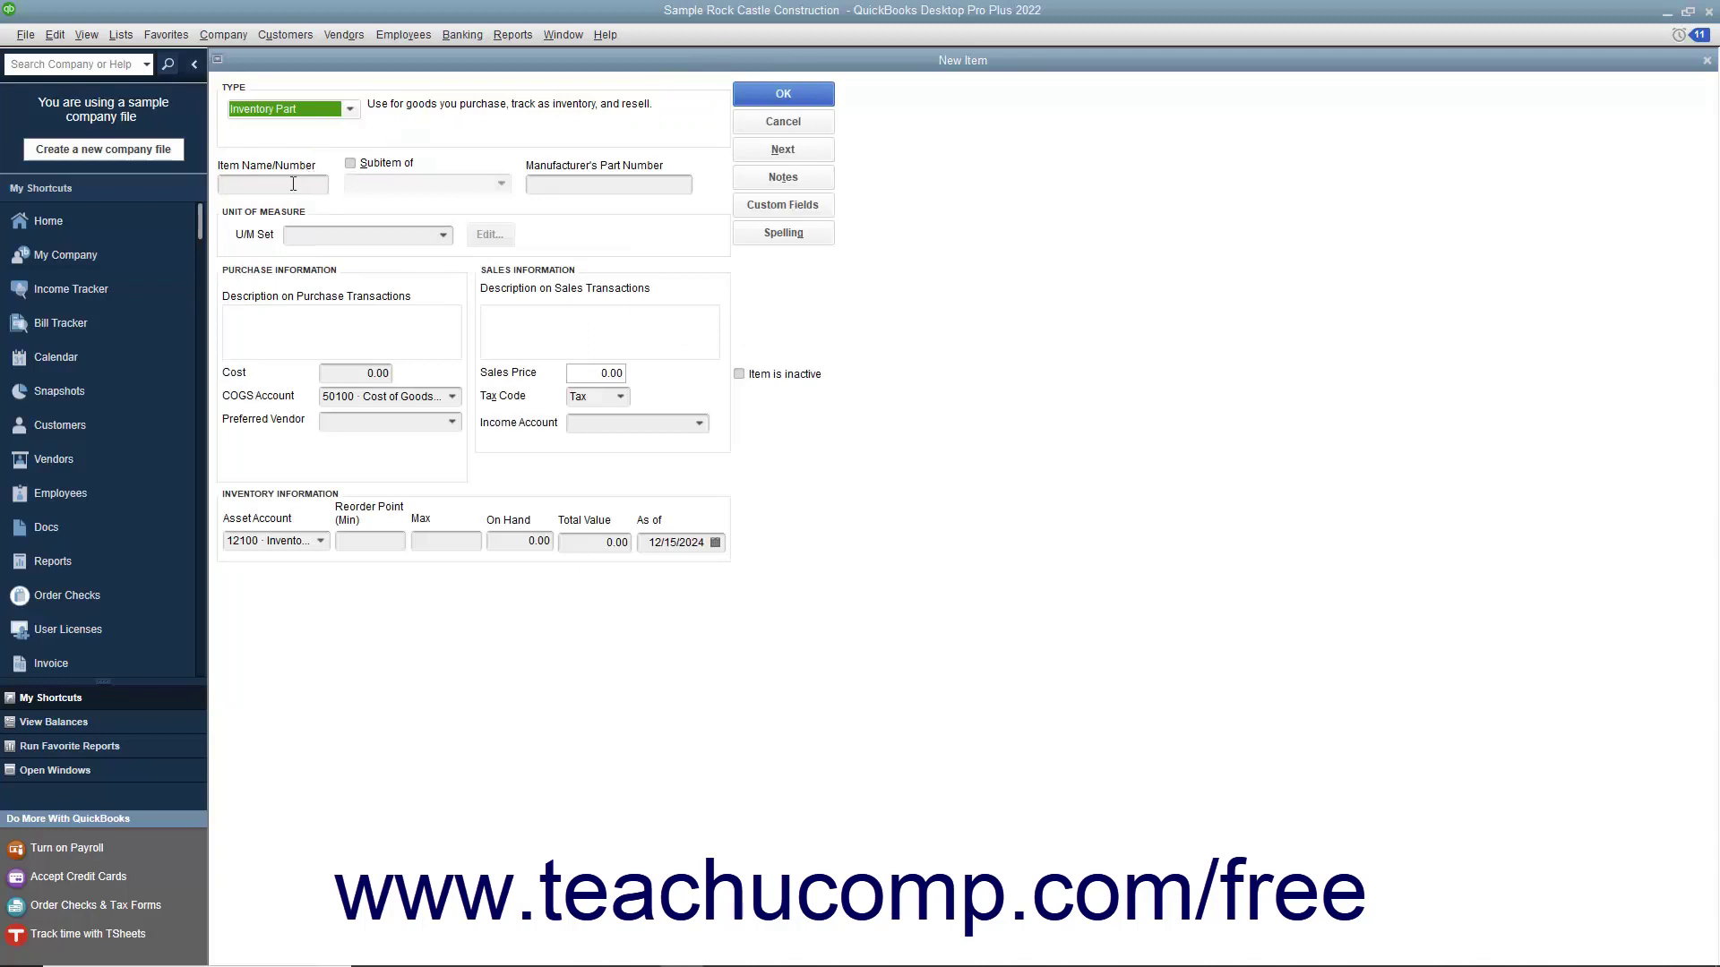
- Enter 'Nickel Hinges' as the item name and make it a subitem of Hardware
left_click(292, 186)
type("Nickel Hinges")
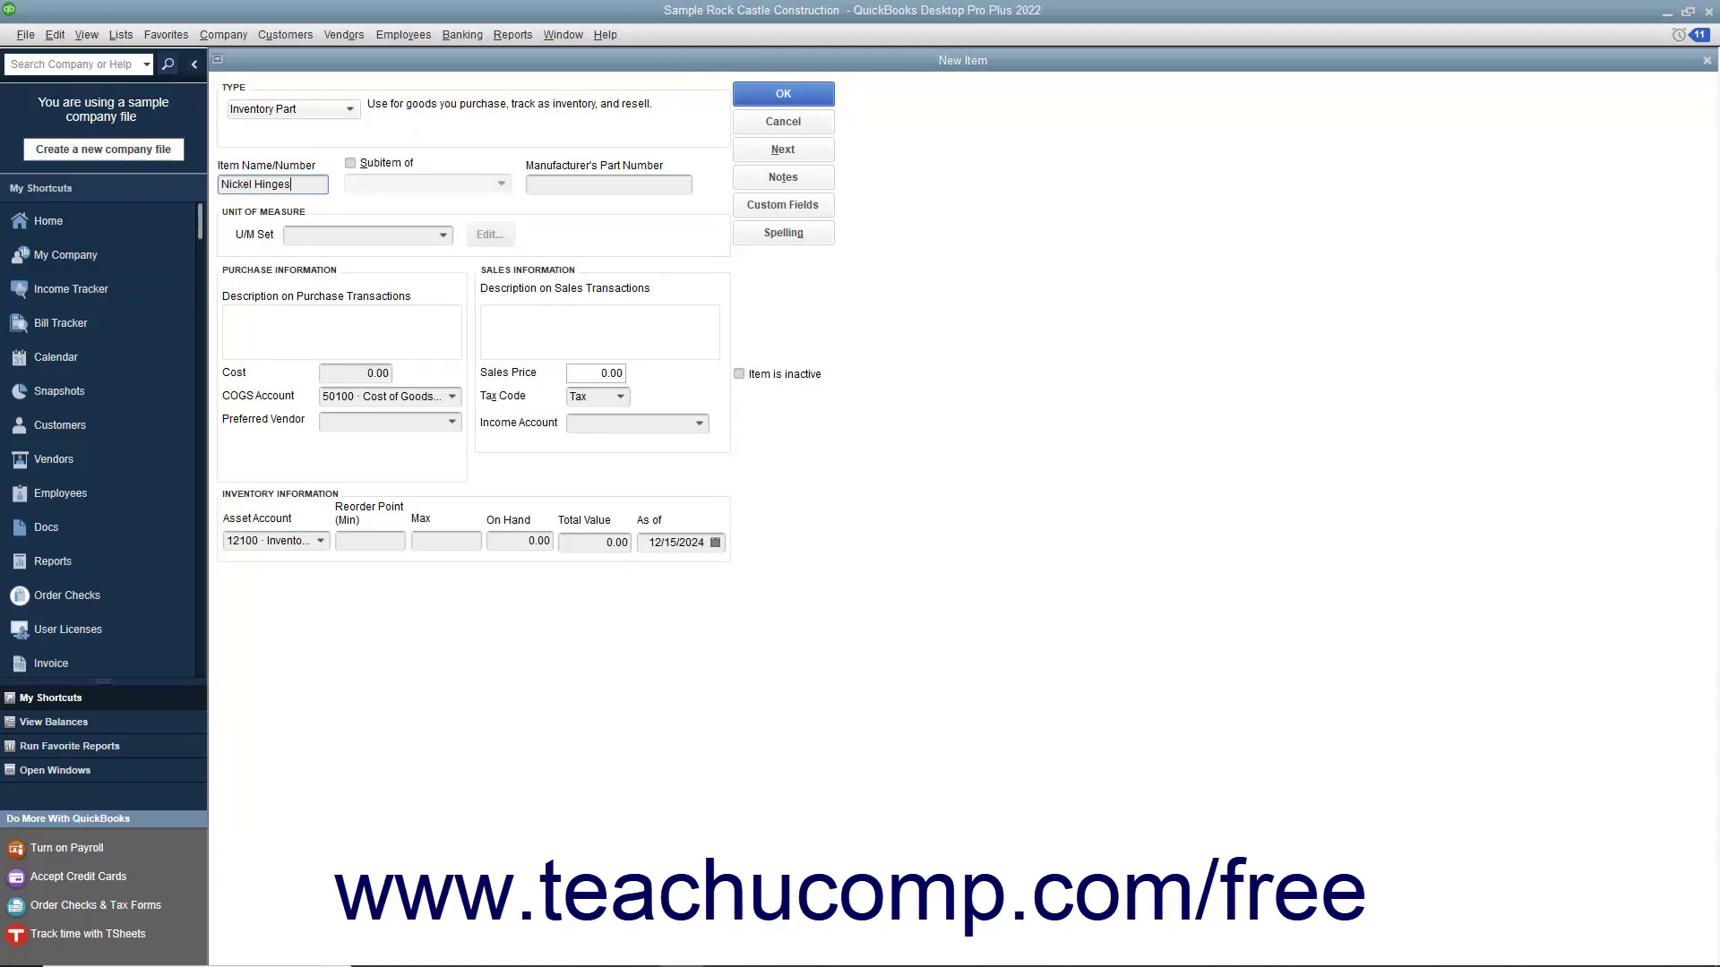
left_click(352, 165)
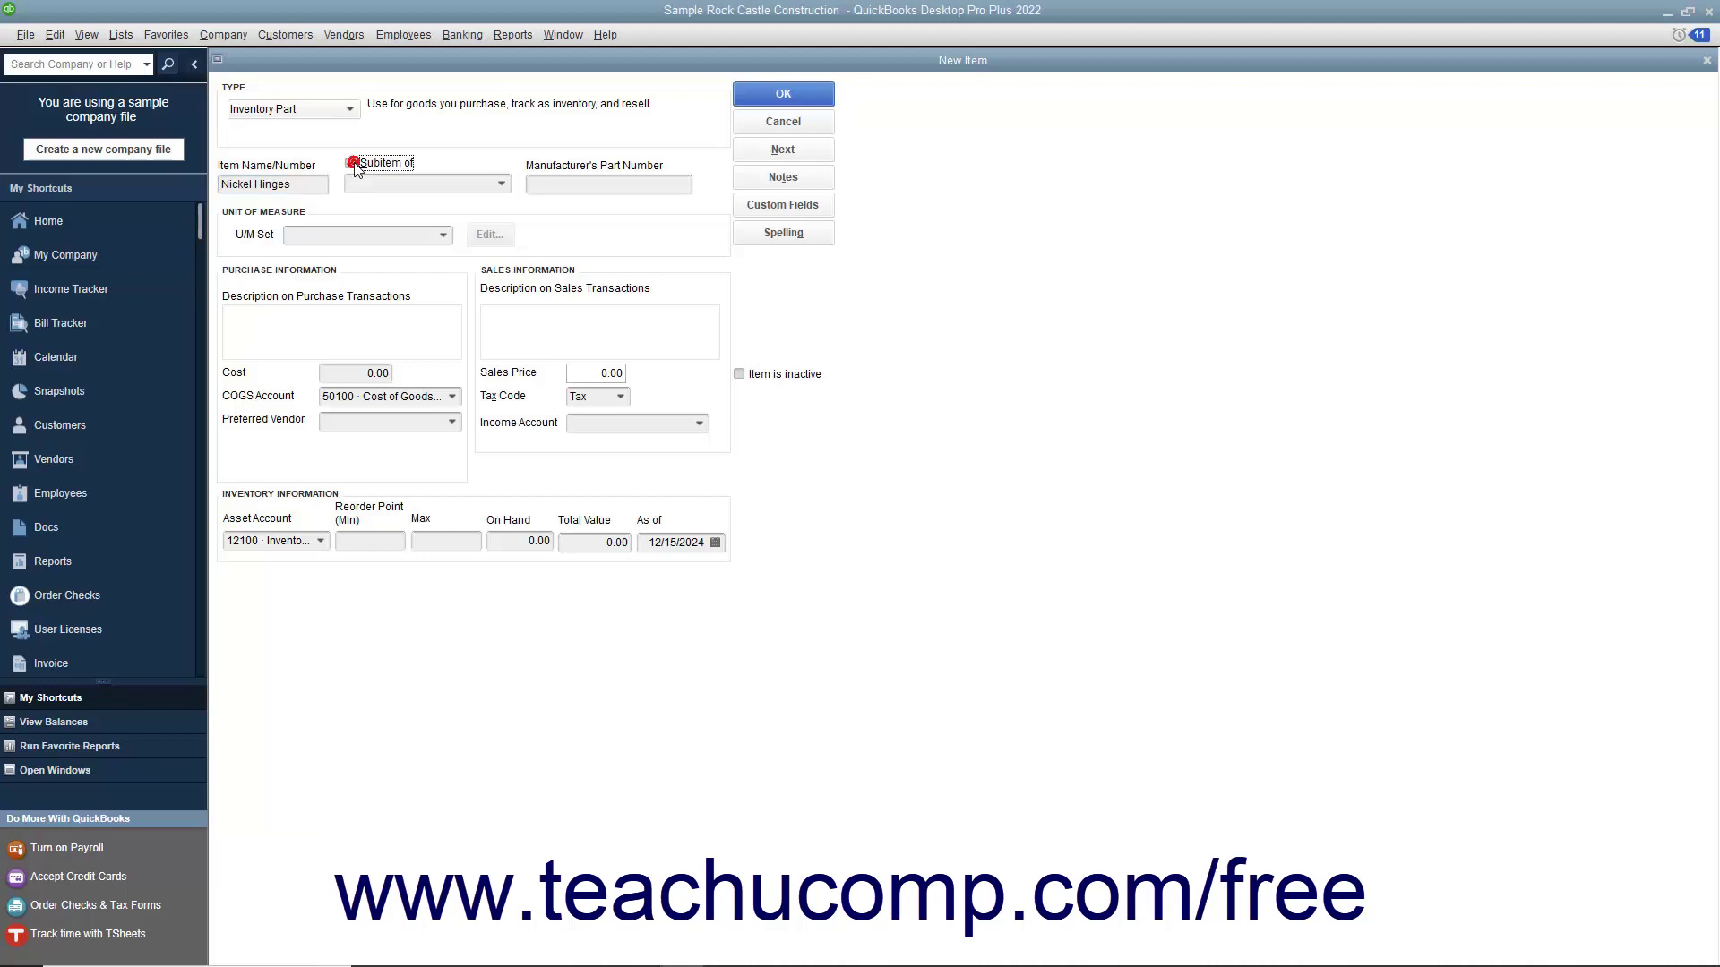
left_click(501, 184)
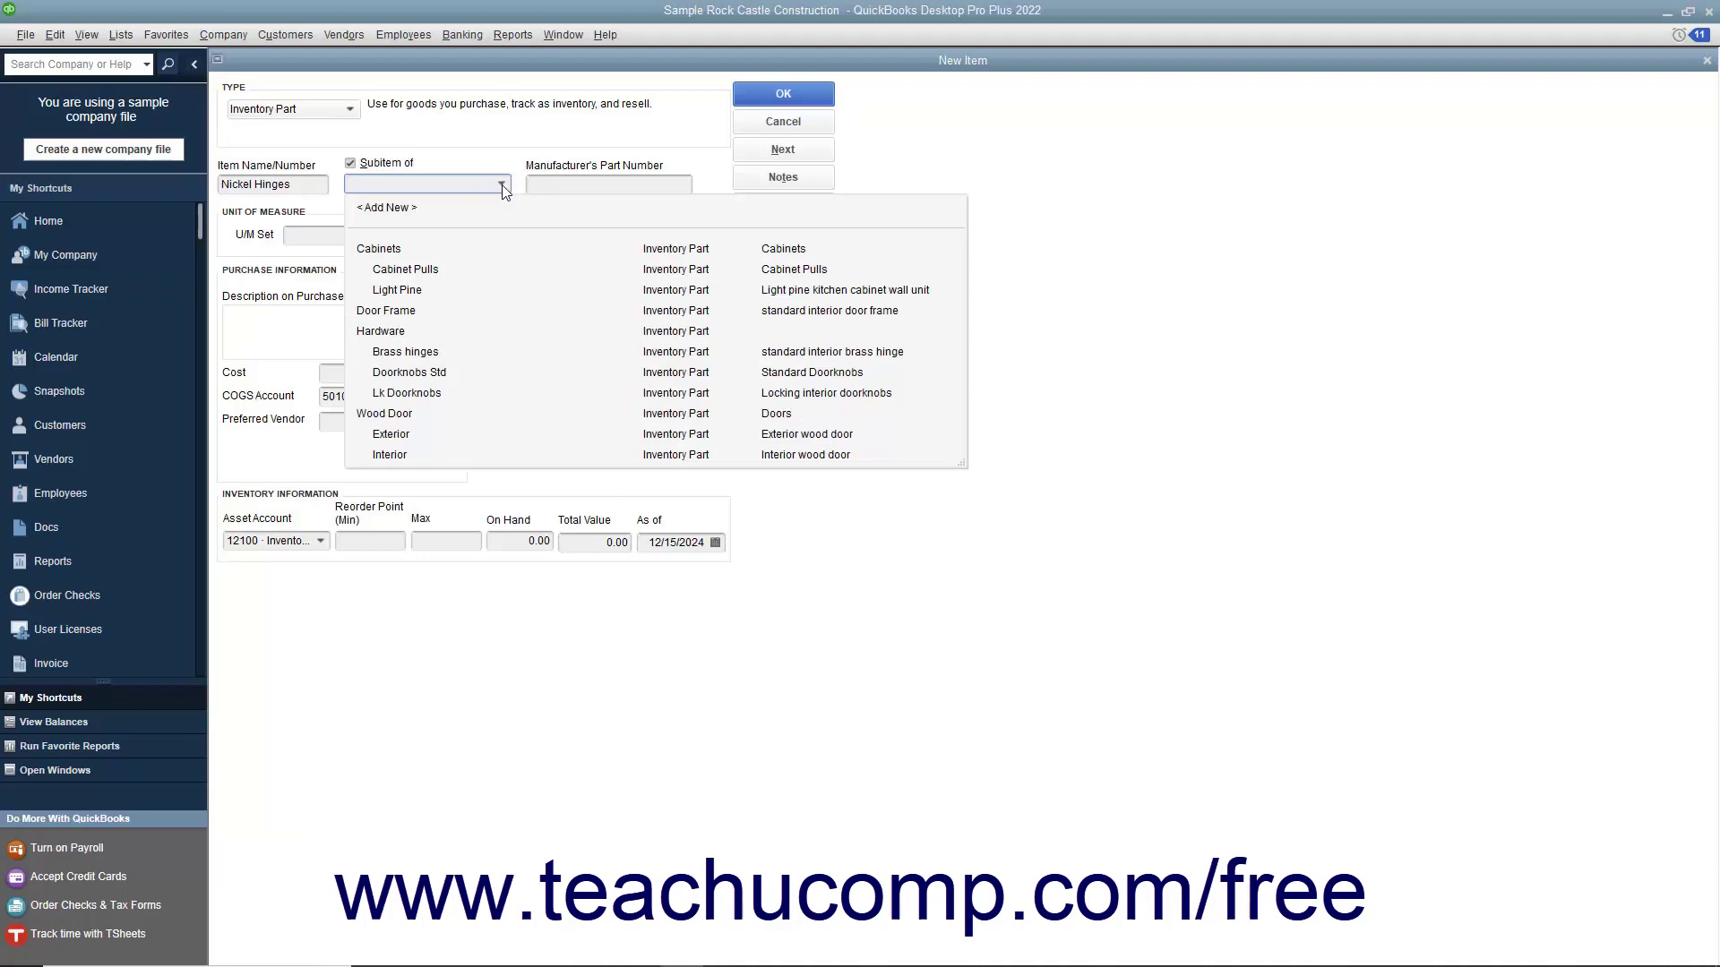
left_click(407, 330)
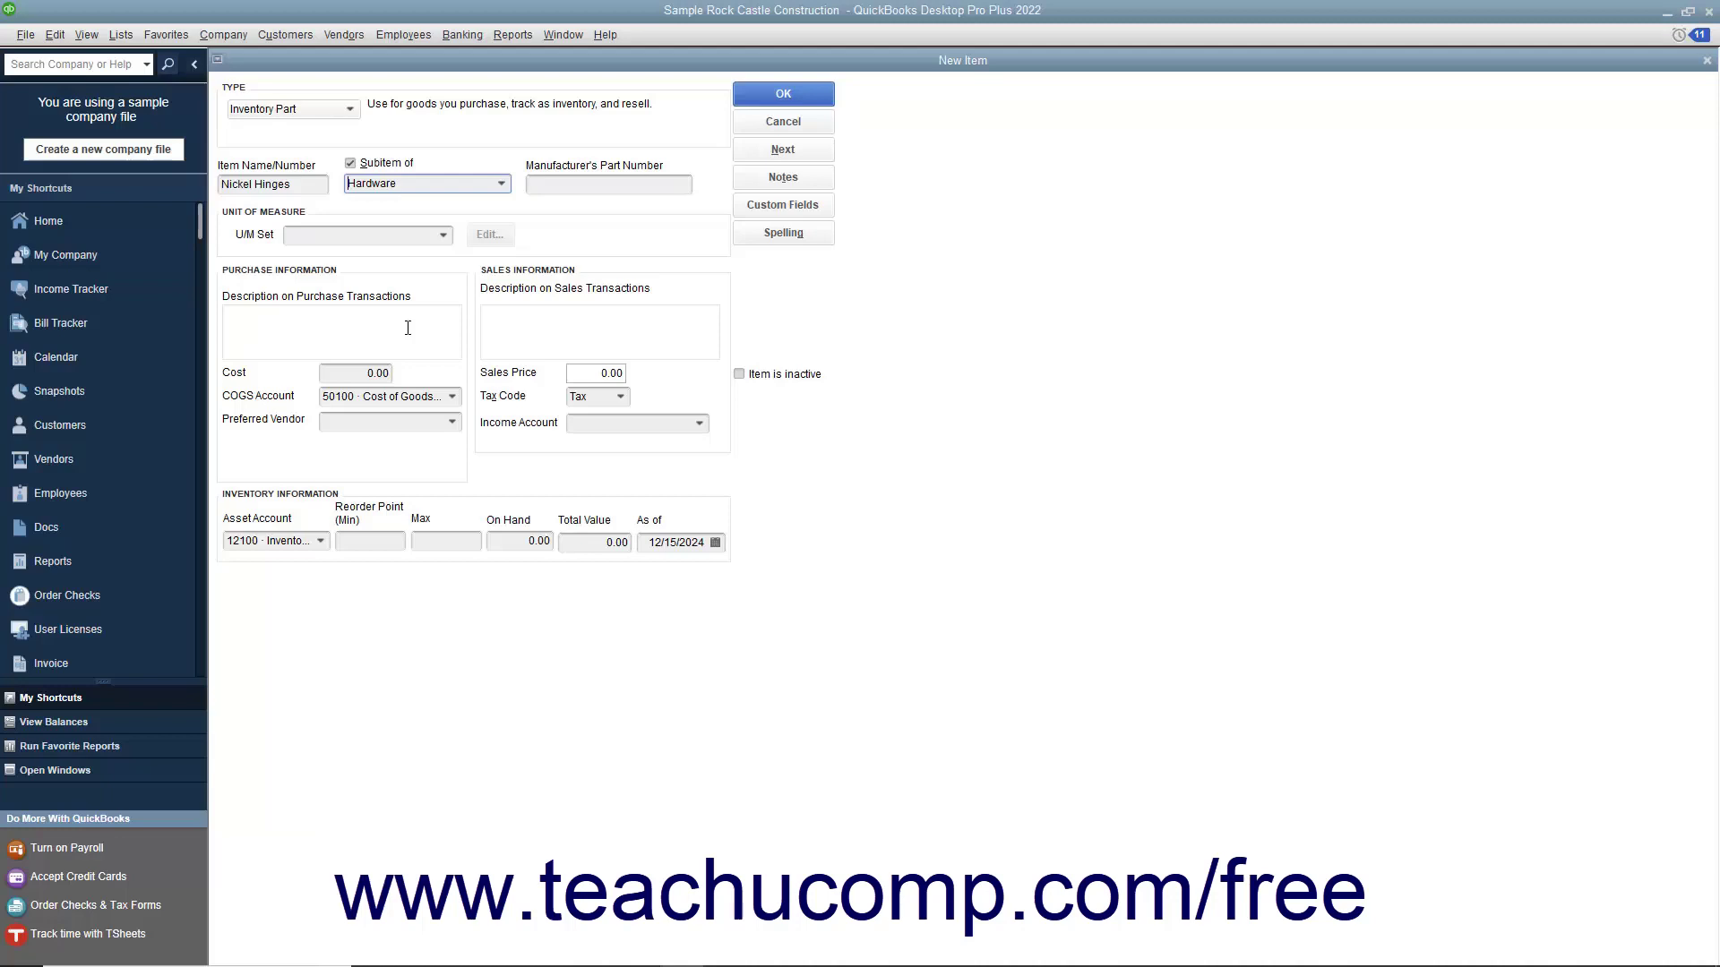
- Enter purchase description 'Nickel Hinges- Part #4567' and cost 3.00
left_click(570, 186)
left_click(326, 321)
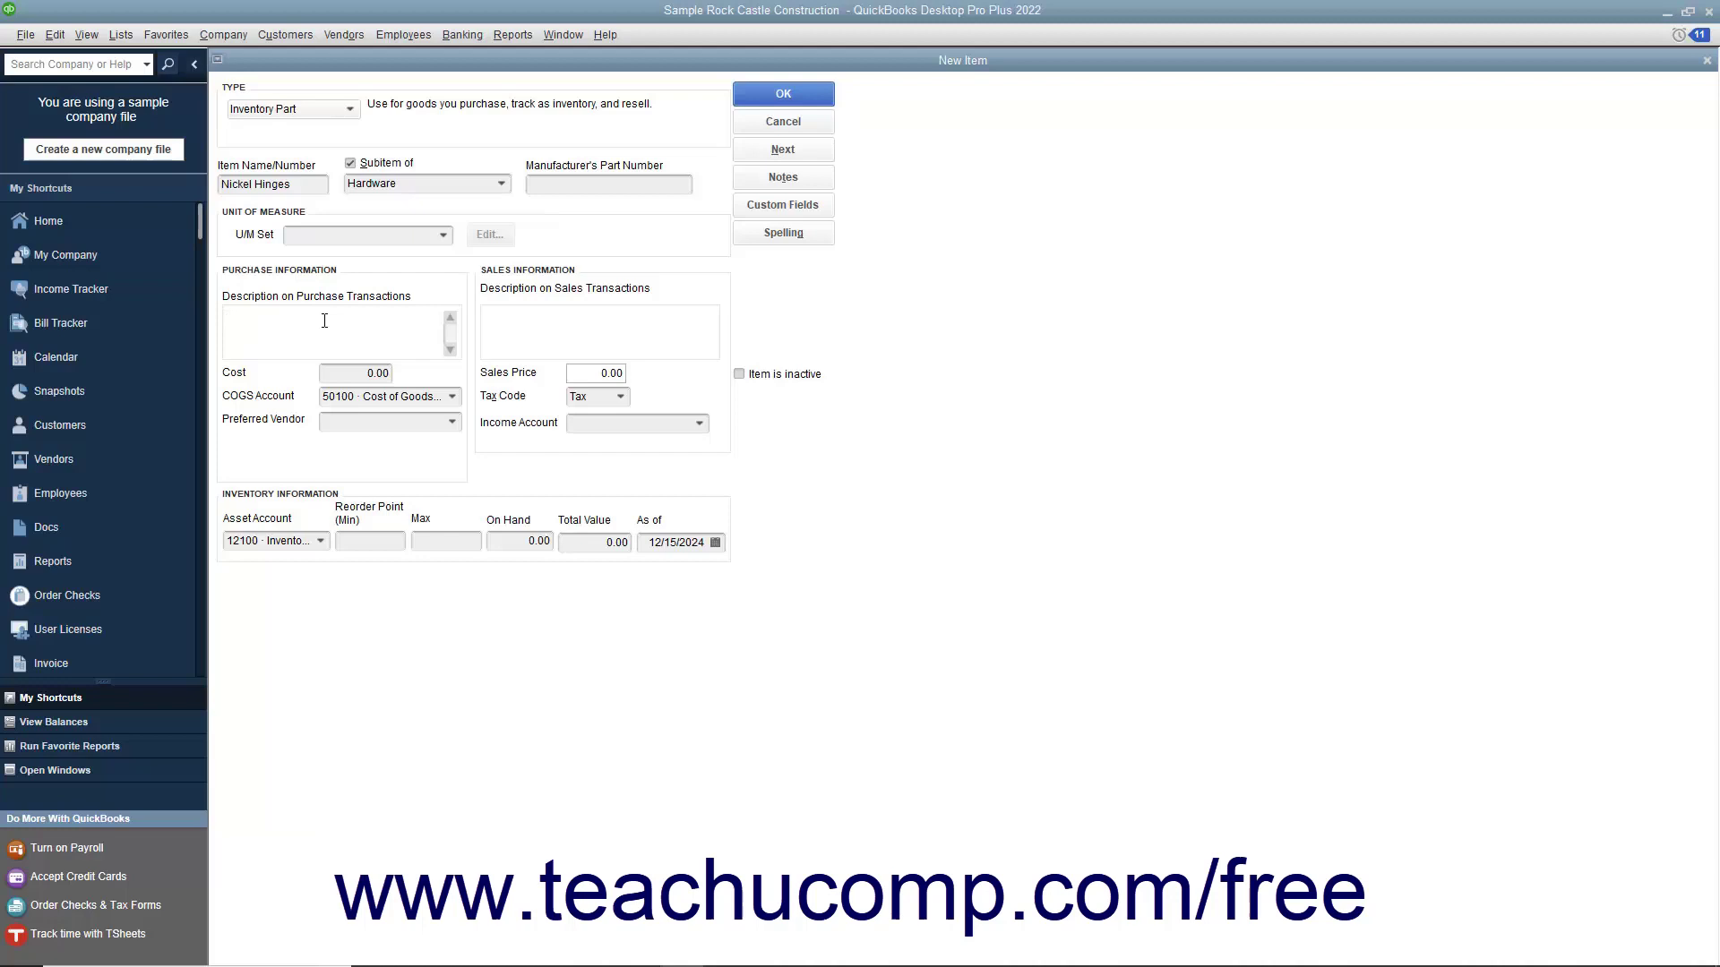
type("Nickel Hinges- Part #4567")
left_click(360, 374)
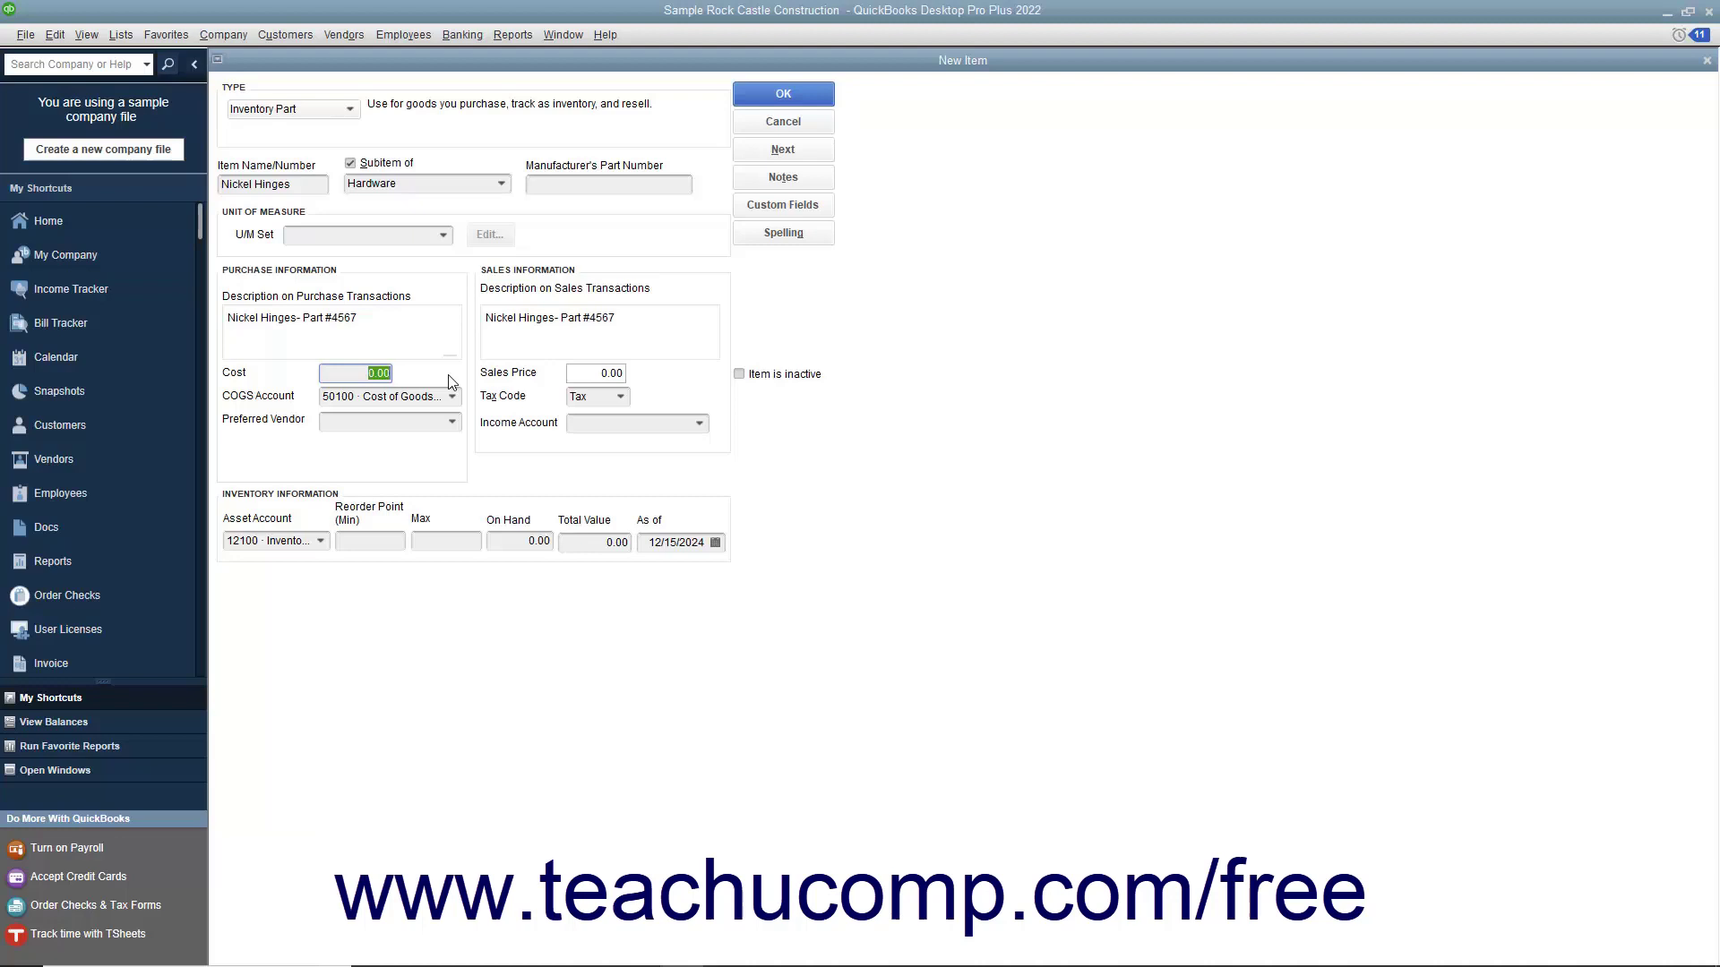
type("3.00")
- Keep COGS account 50100 and set the preferred vendor to Perry Windows & Doors
left_click(452, 397)
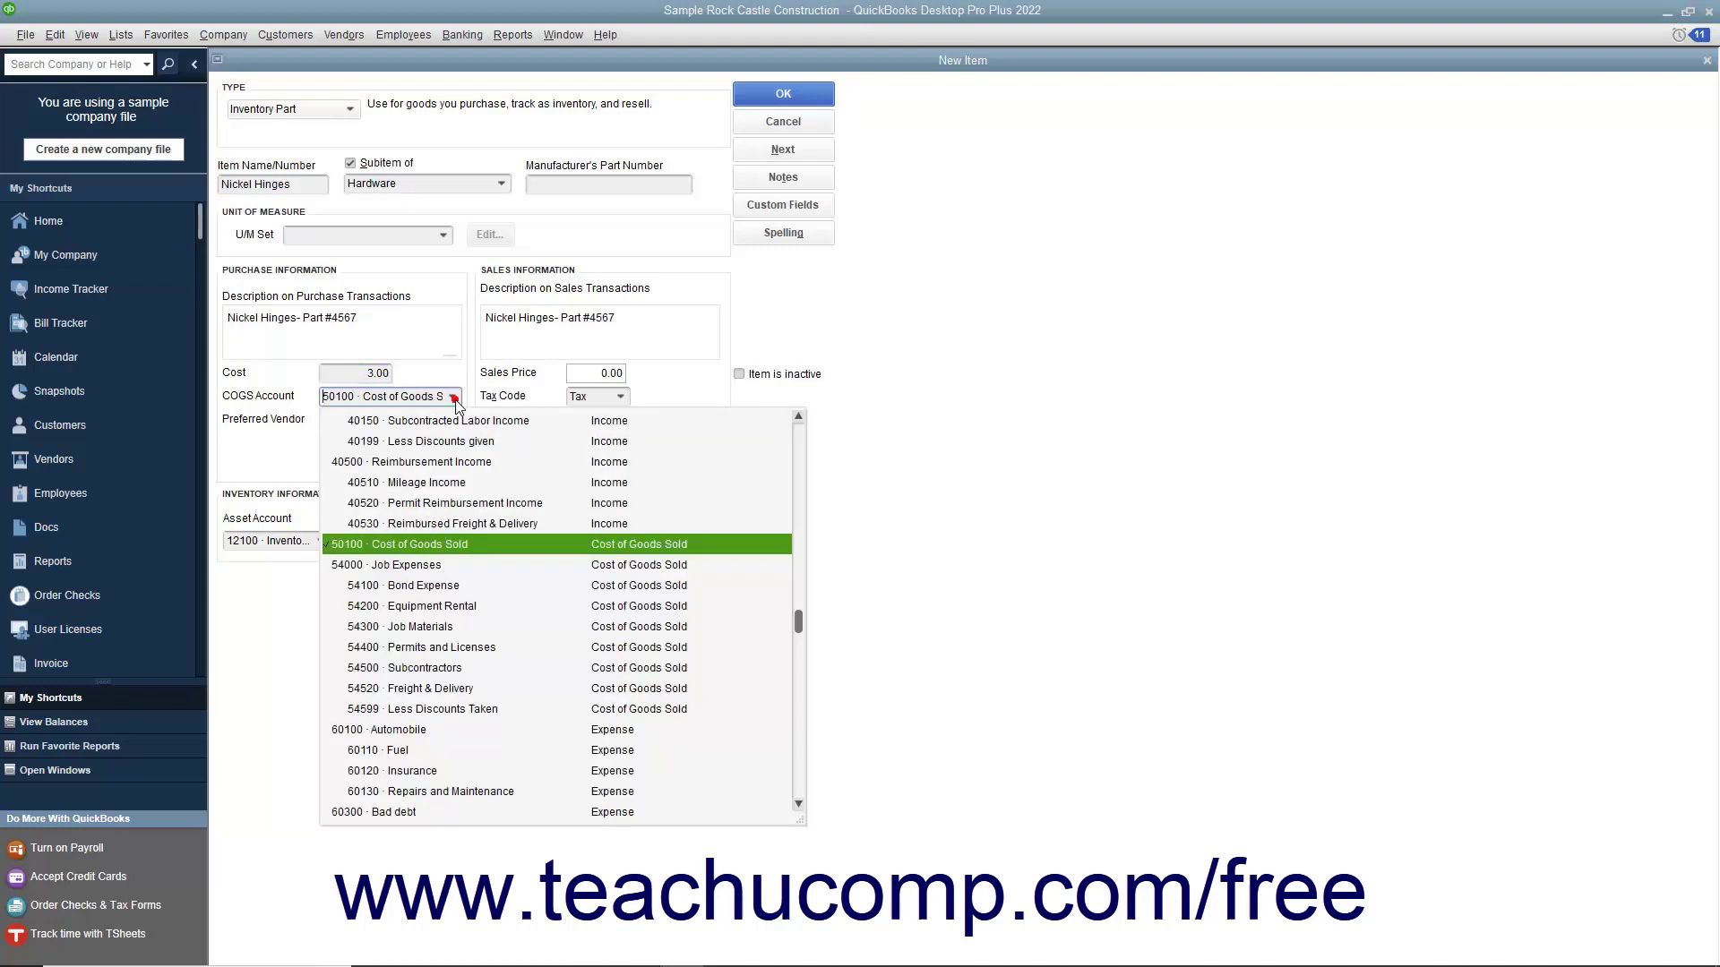
left_click(459, 553)
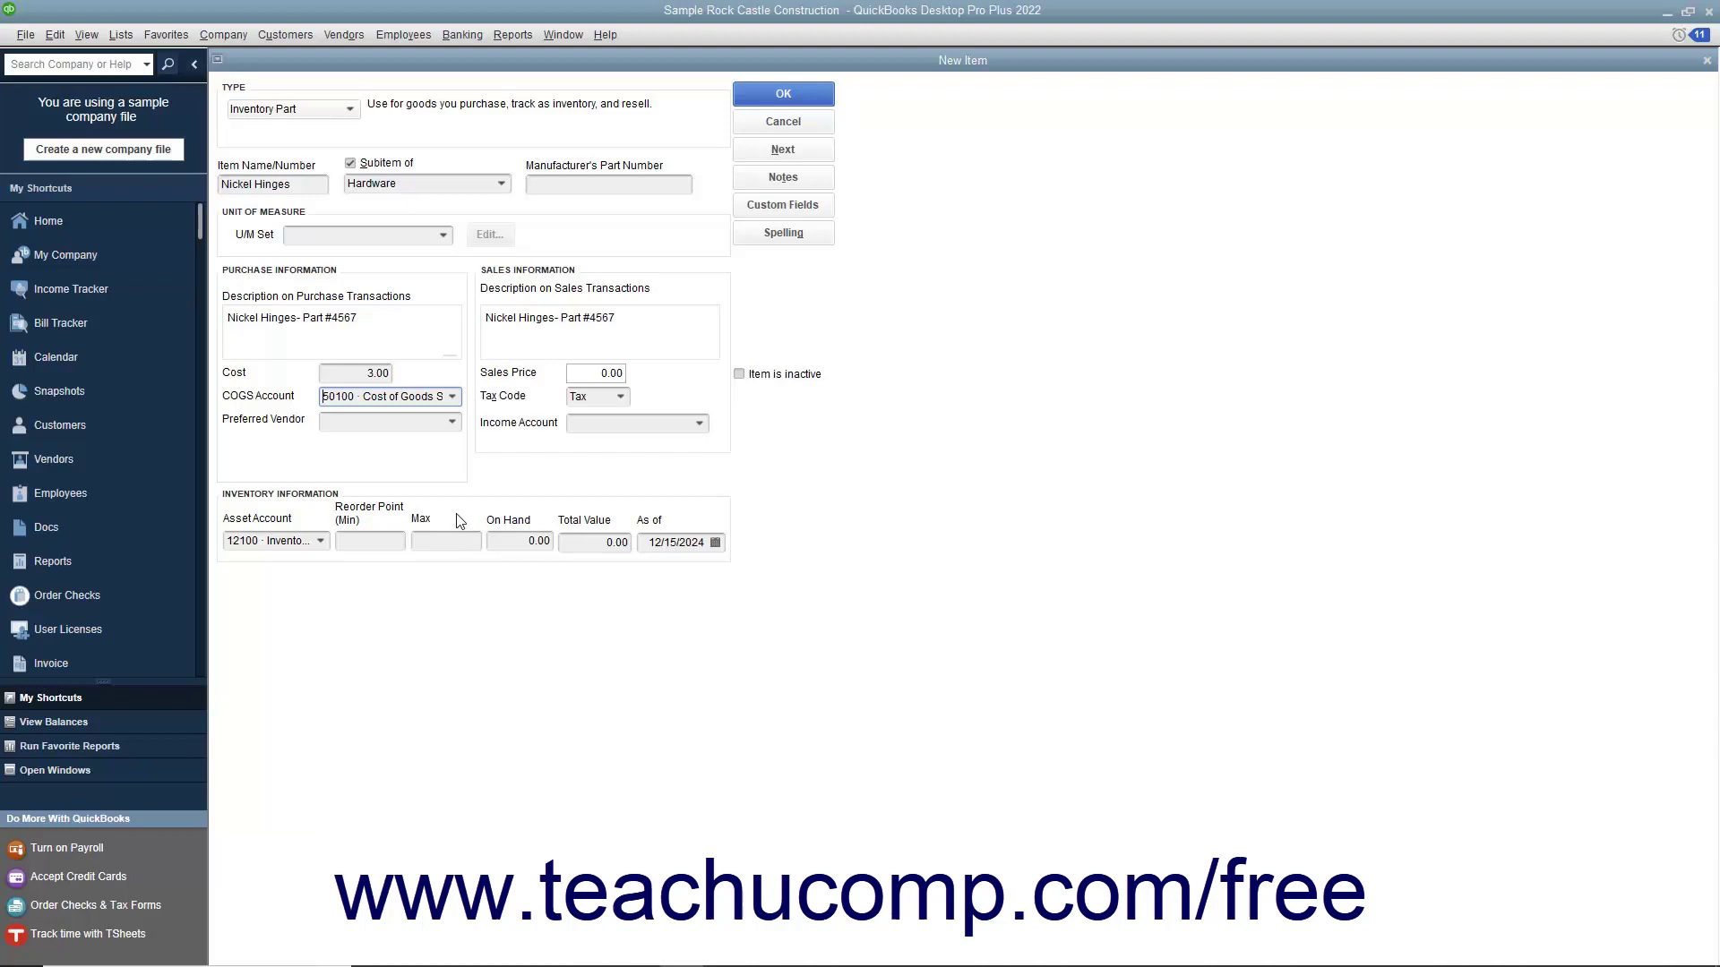
left_click(426, 421)
type("Pacific Paint Supplies")
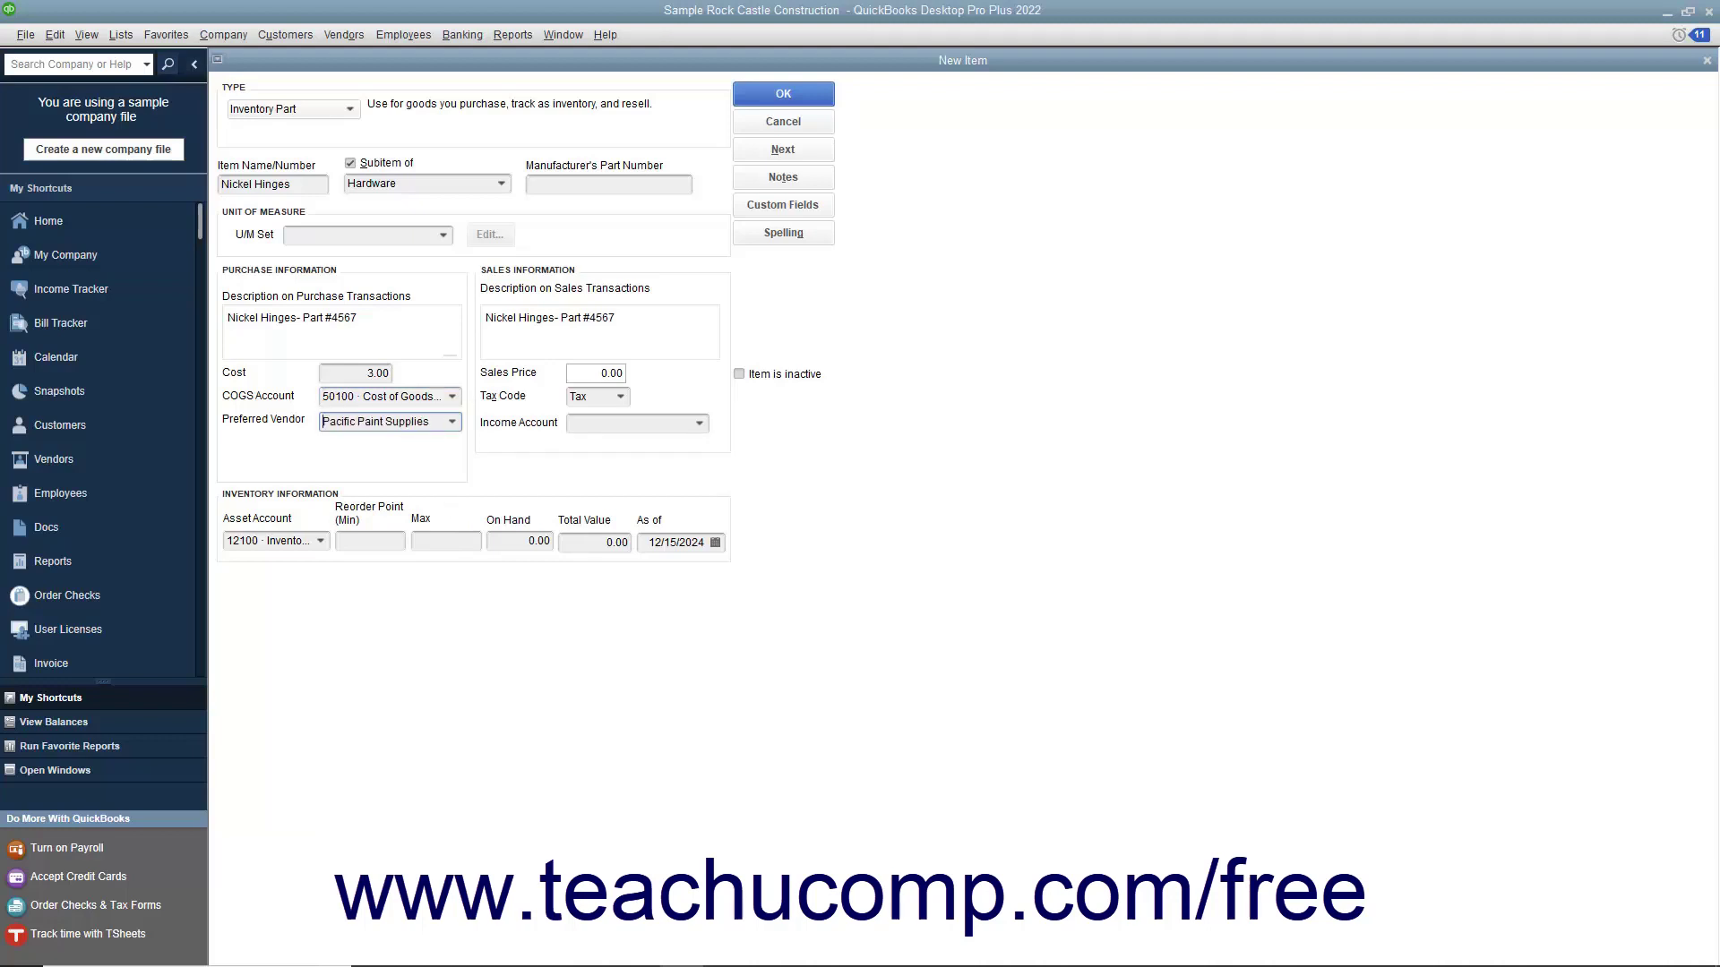
type("e")
key("Tab")
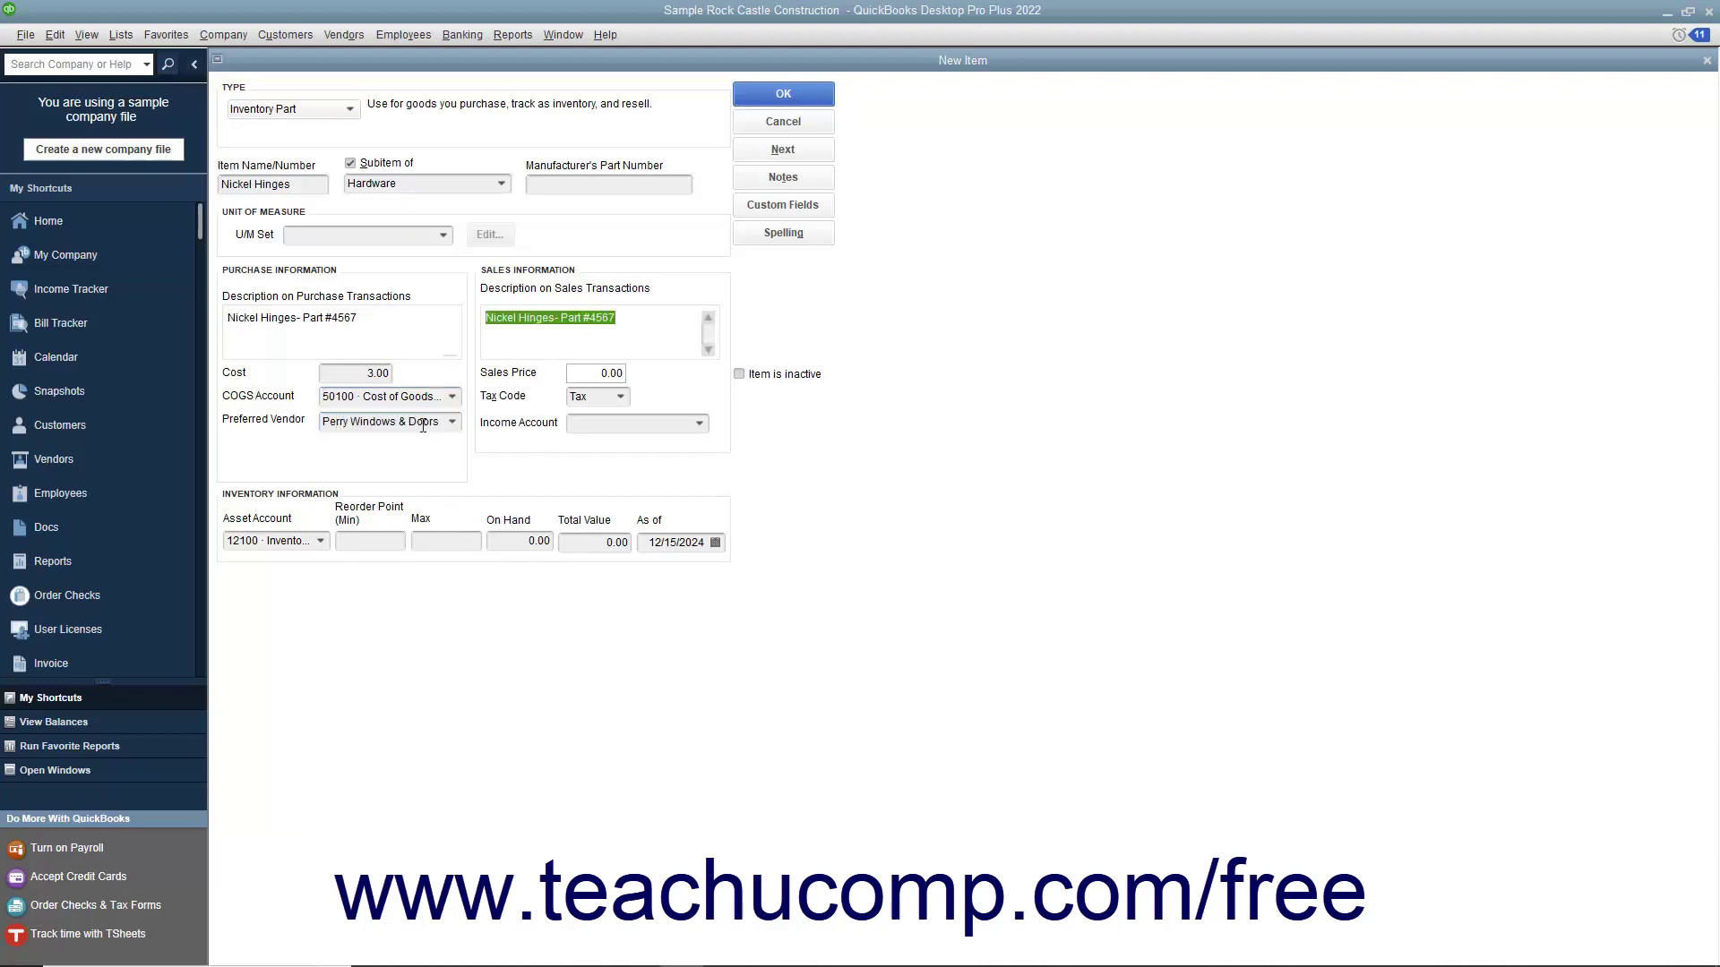
left_click(423, 426)
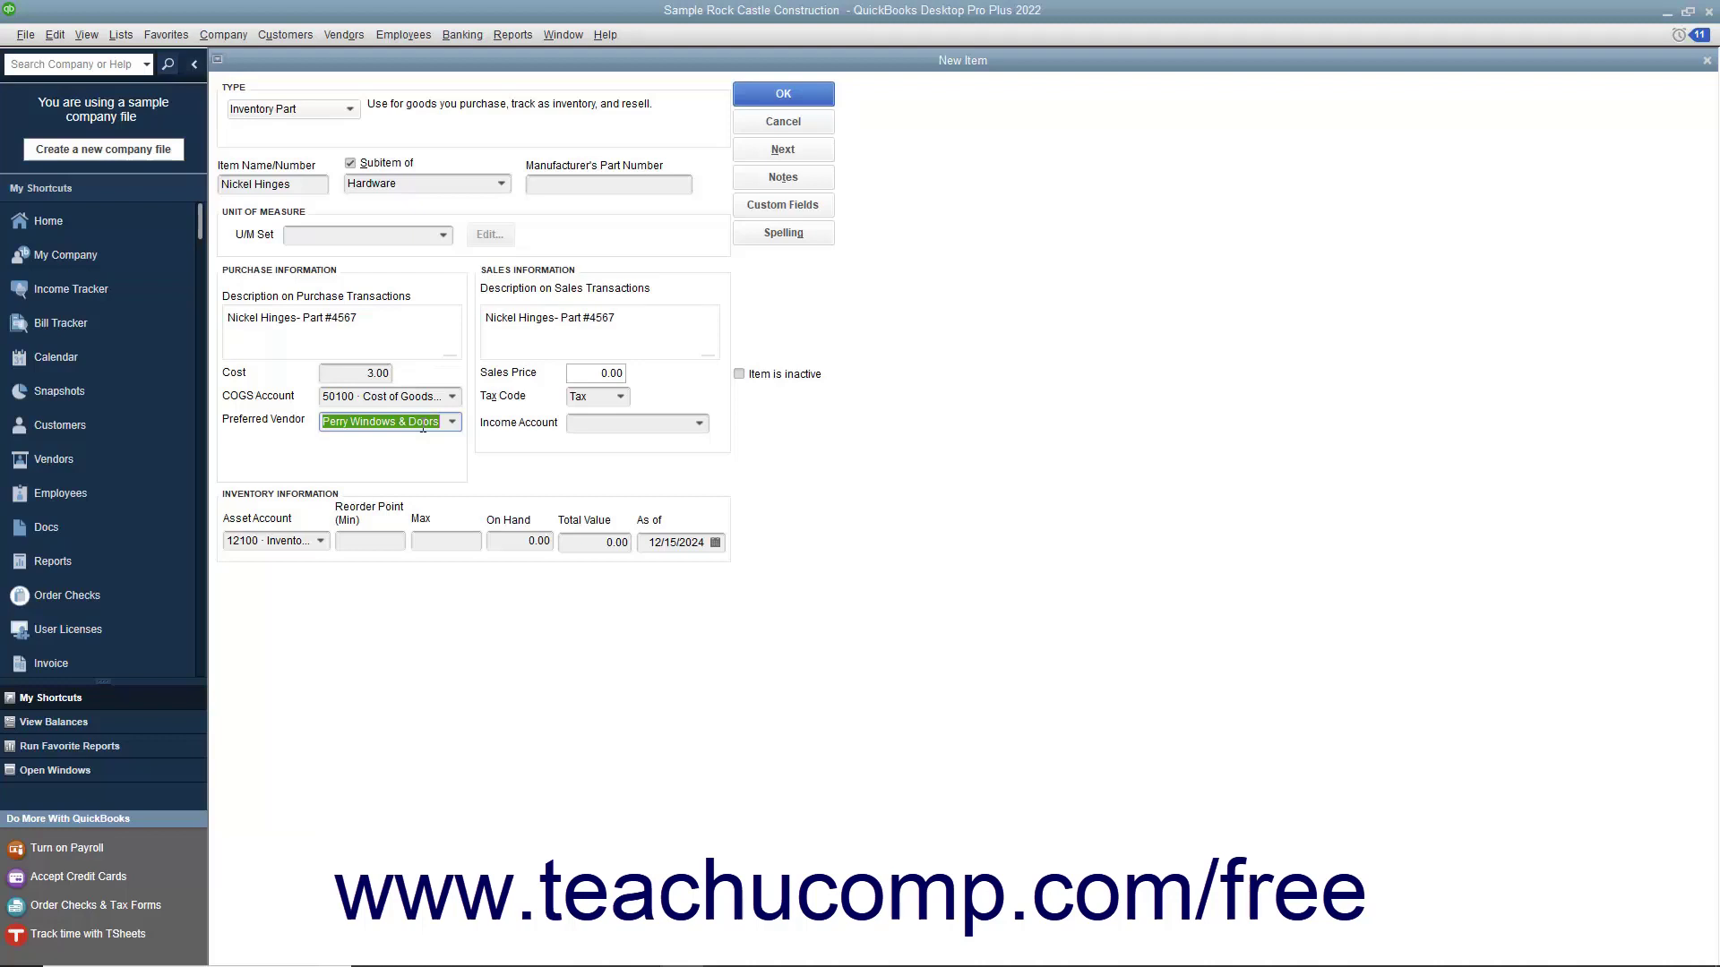
key("Tab")
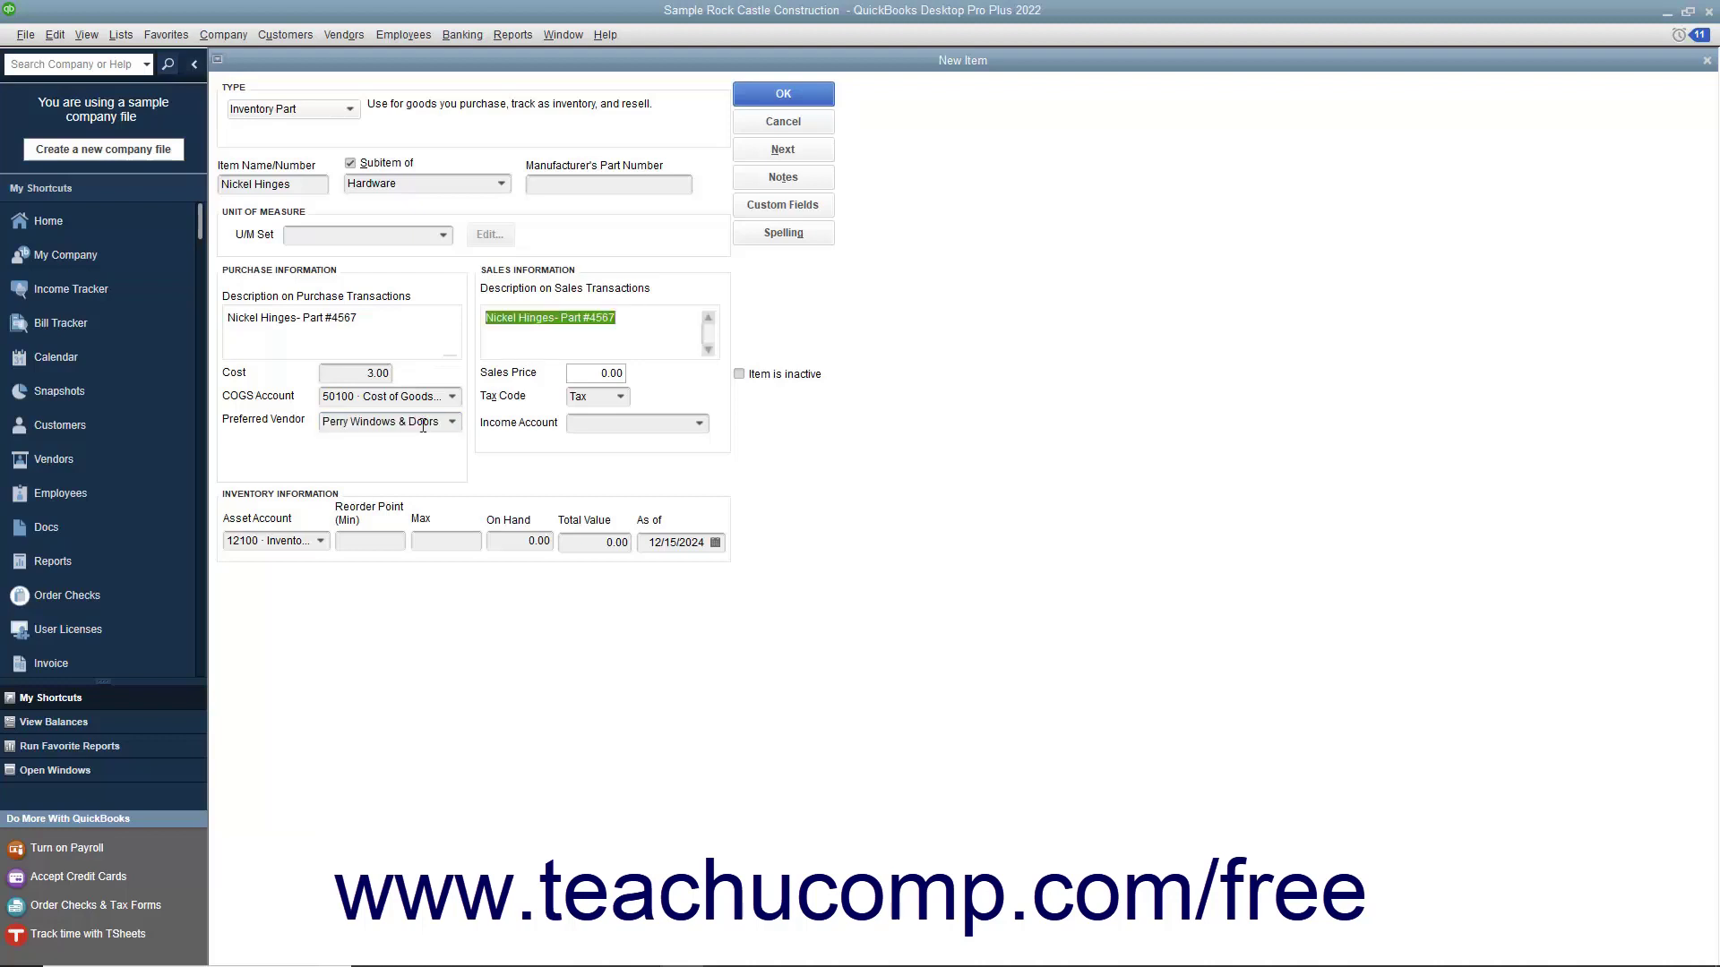
- Change the sales description to 'Standard Nickel Hinges', removing the part number
left_click(568, 332)
key("End")
key("BackSpace")
key("BackSpace")
key("BackSpace")
key("BackSpace")
key("BackSpace")
key("BackSpace")
key("BackSpace")
key("BackSpace")
key("BackSpace")
key("BackSpace")
key("BackSpace")
key("BackSpace")
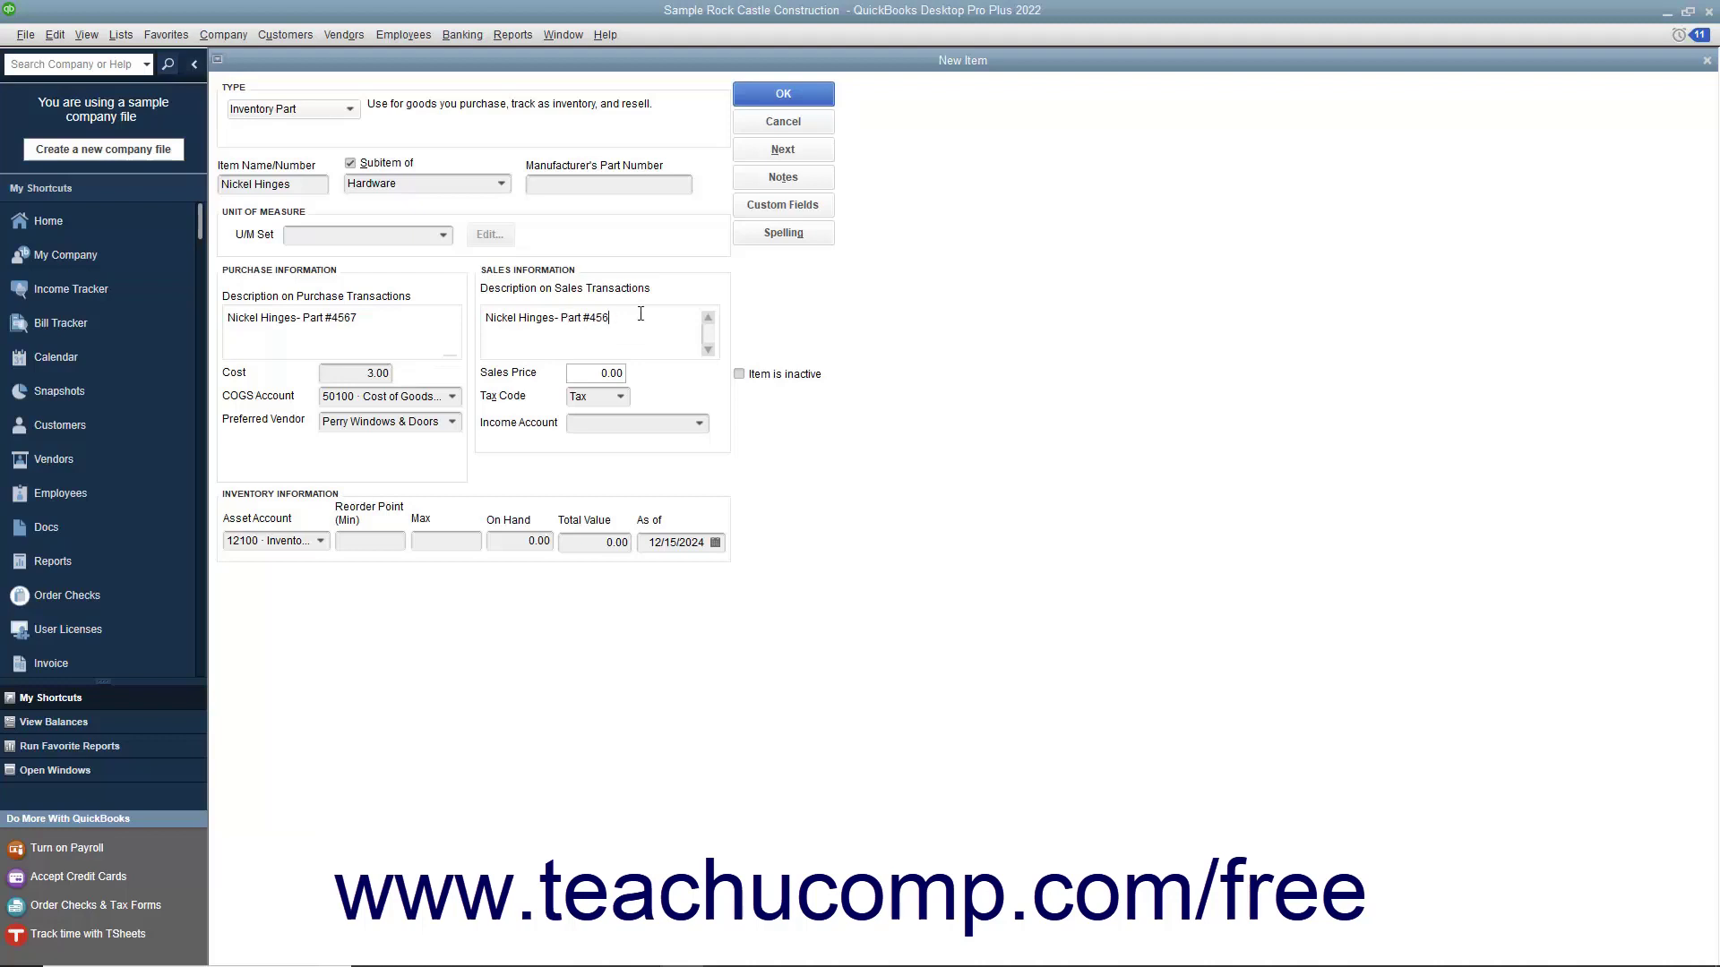
key("Home")
type("Standard")
left_click(605, 373)
- Keep tax code Tax and set income account to 40100 Construction Income
left_click(620, 396)
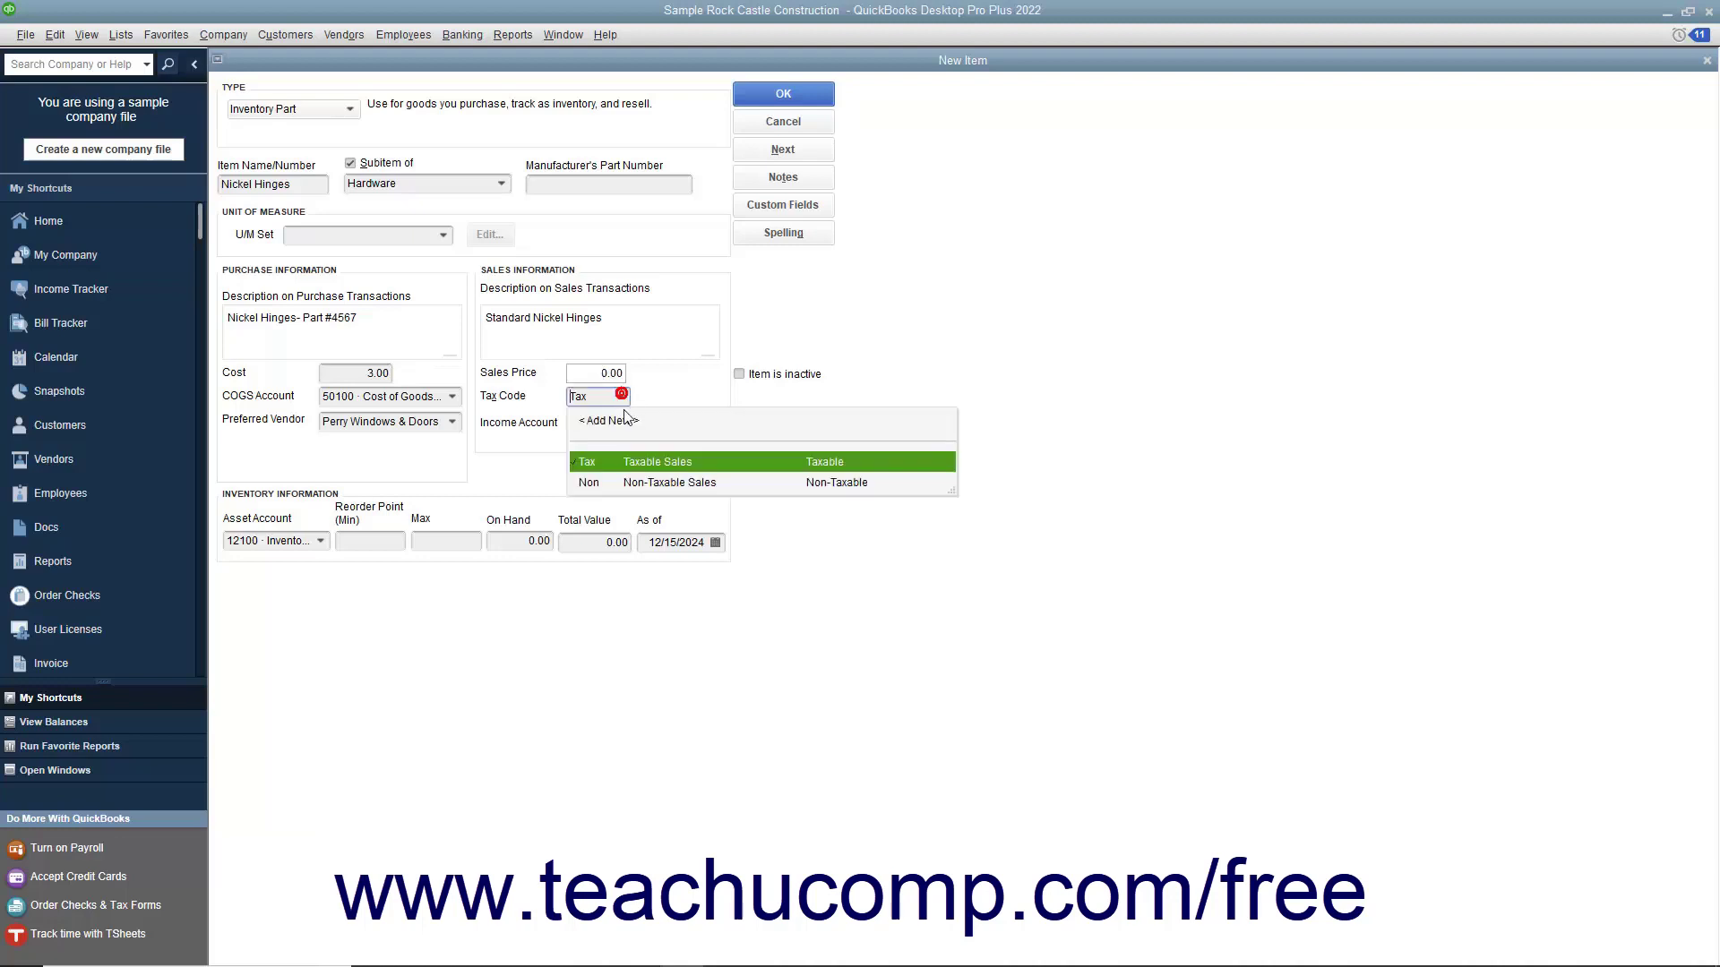
left_click(627, 467)
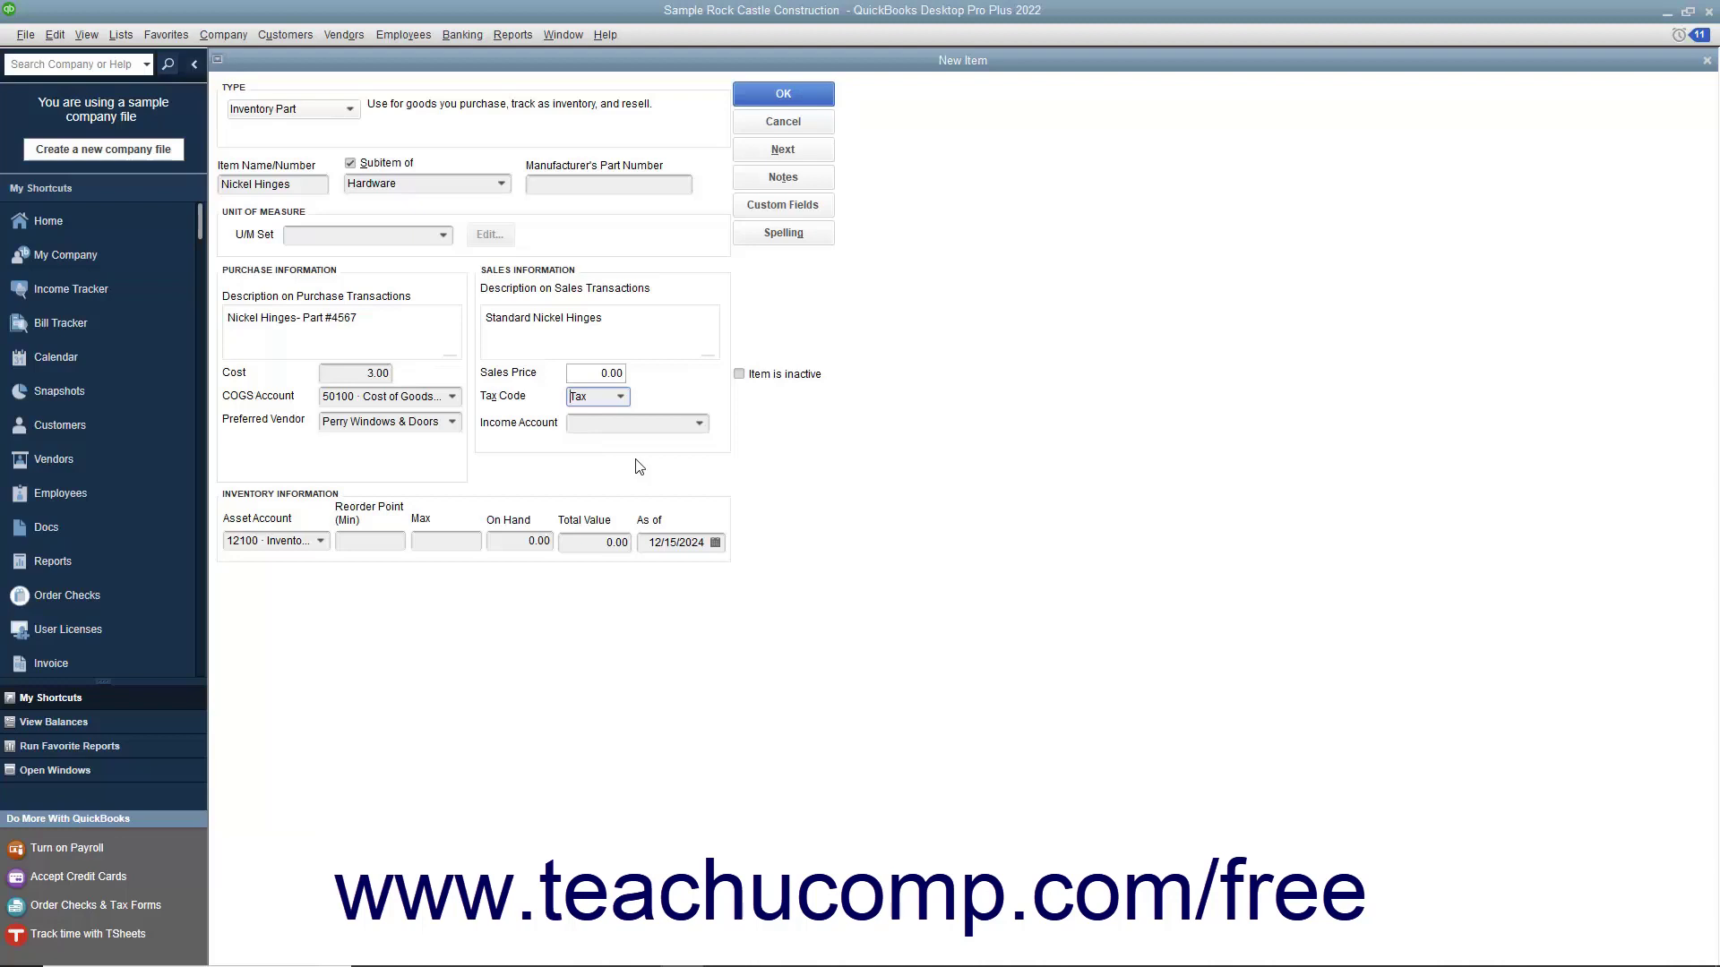
left_click(699, 424)
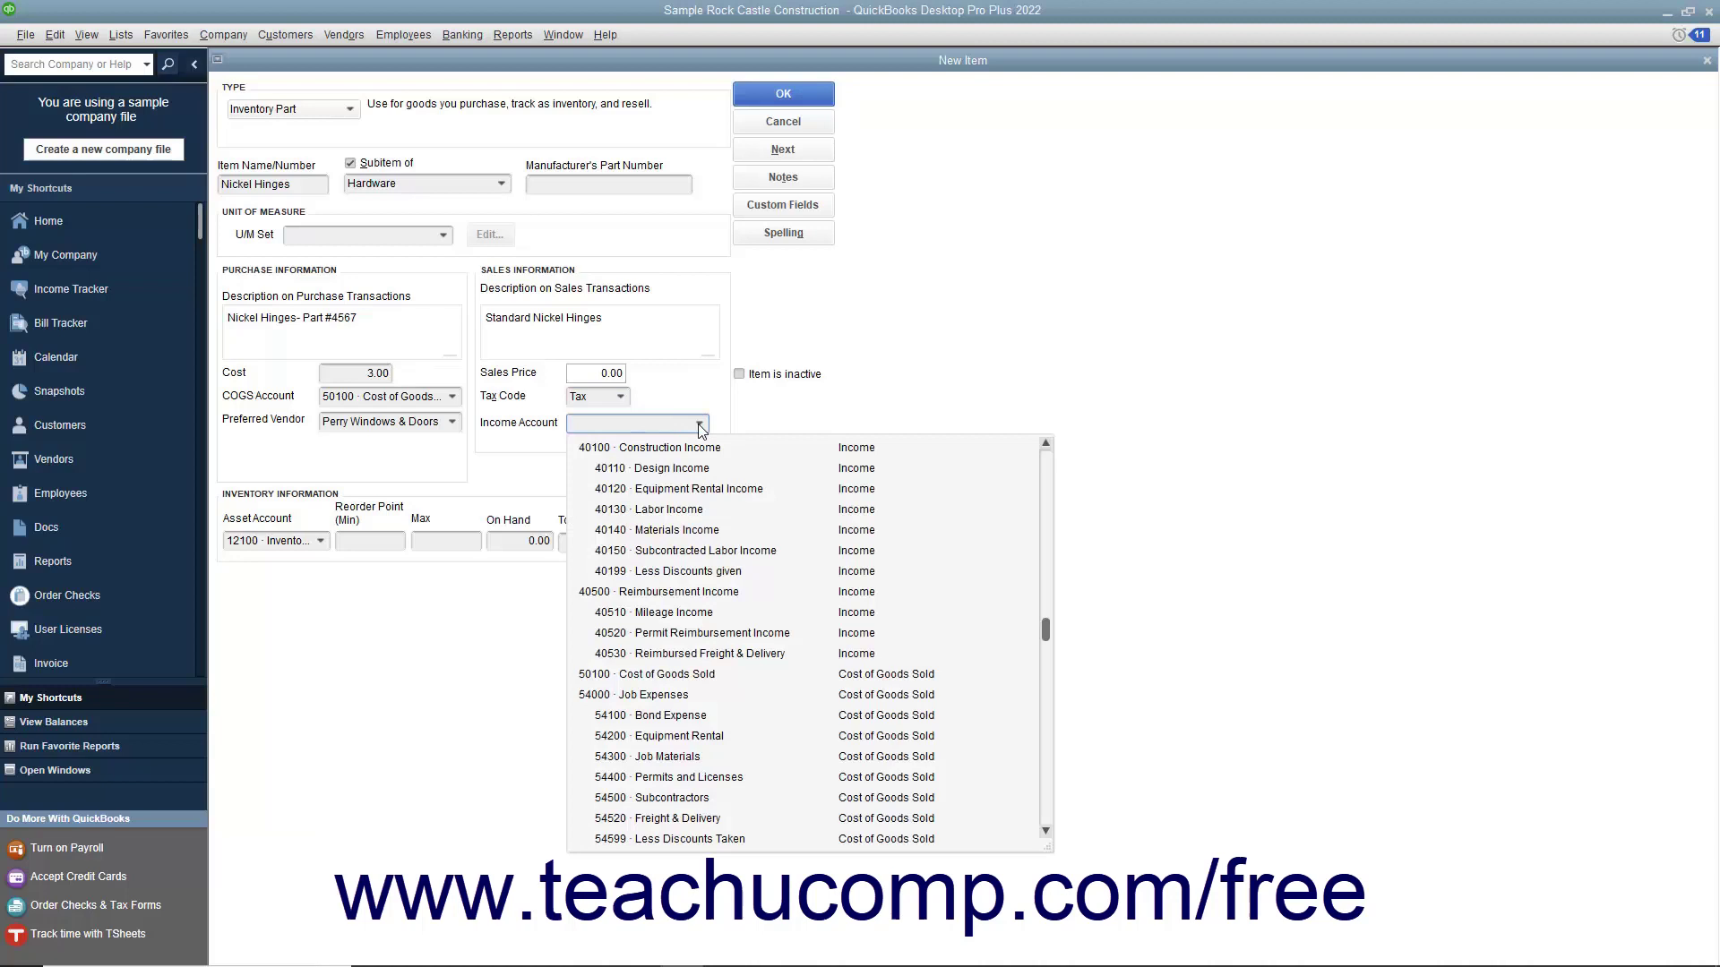
left_click(699, 528)
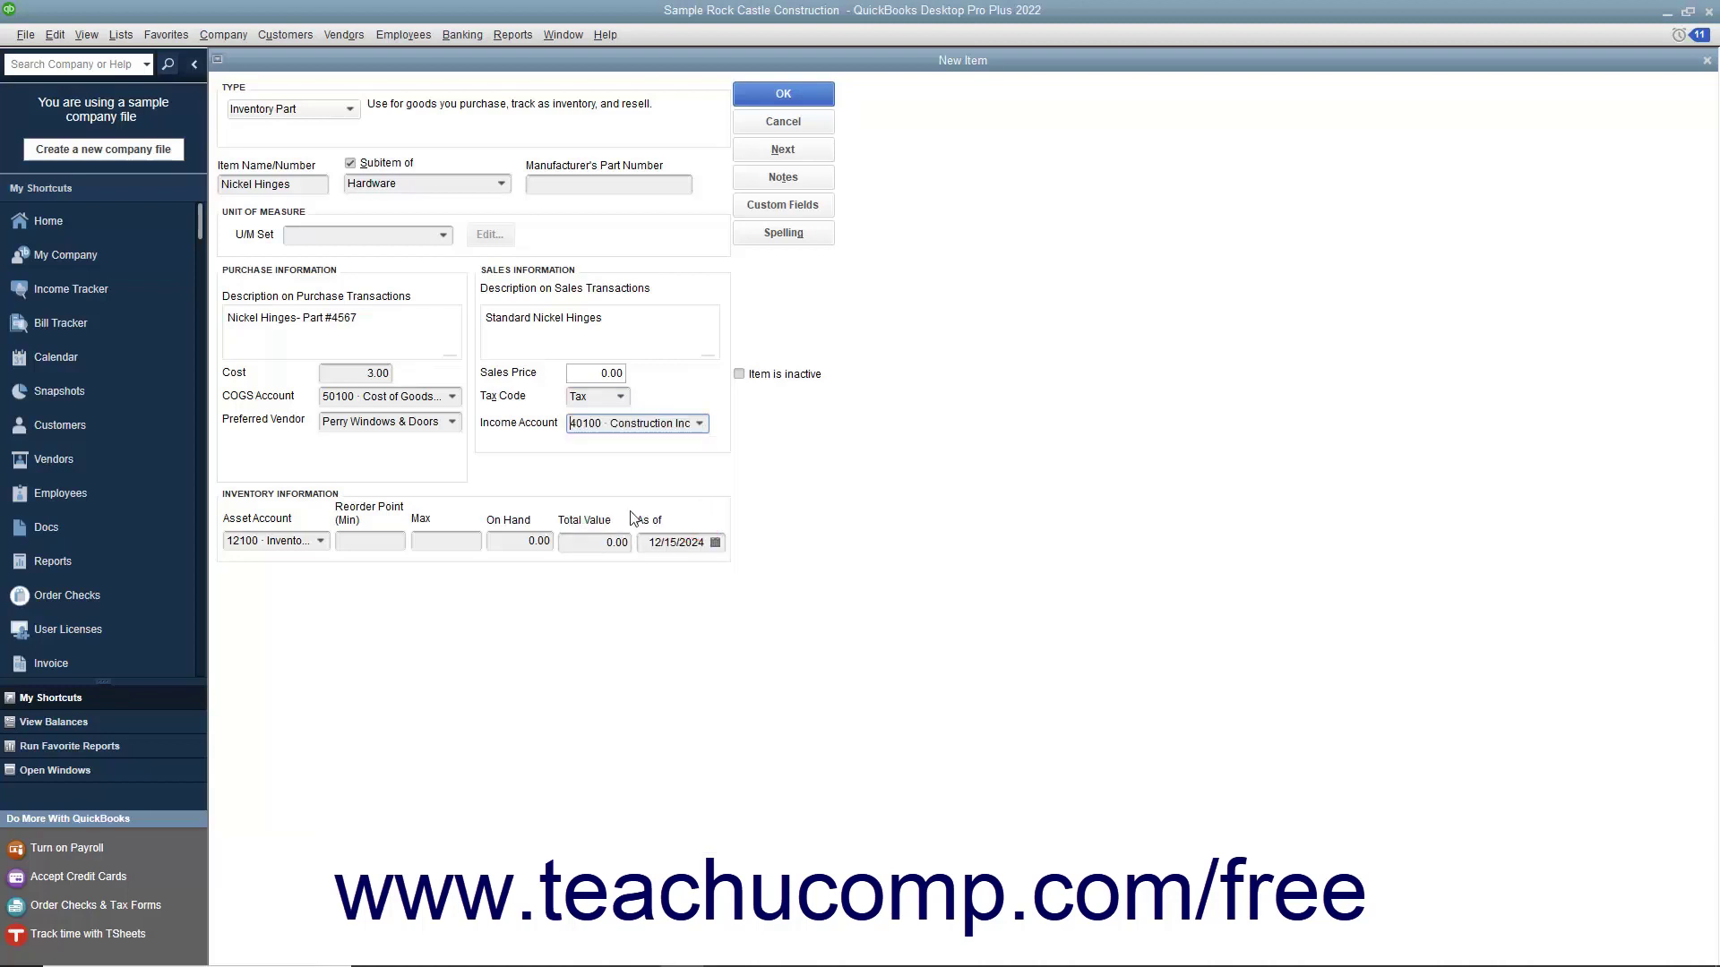
- Keep asset account 12100 Inventory Asset, set reorder point 5, and pass the remaining inventory fields
left_click(323, 503)
left_click(322, 540)
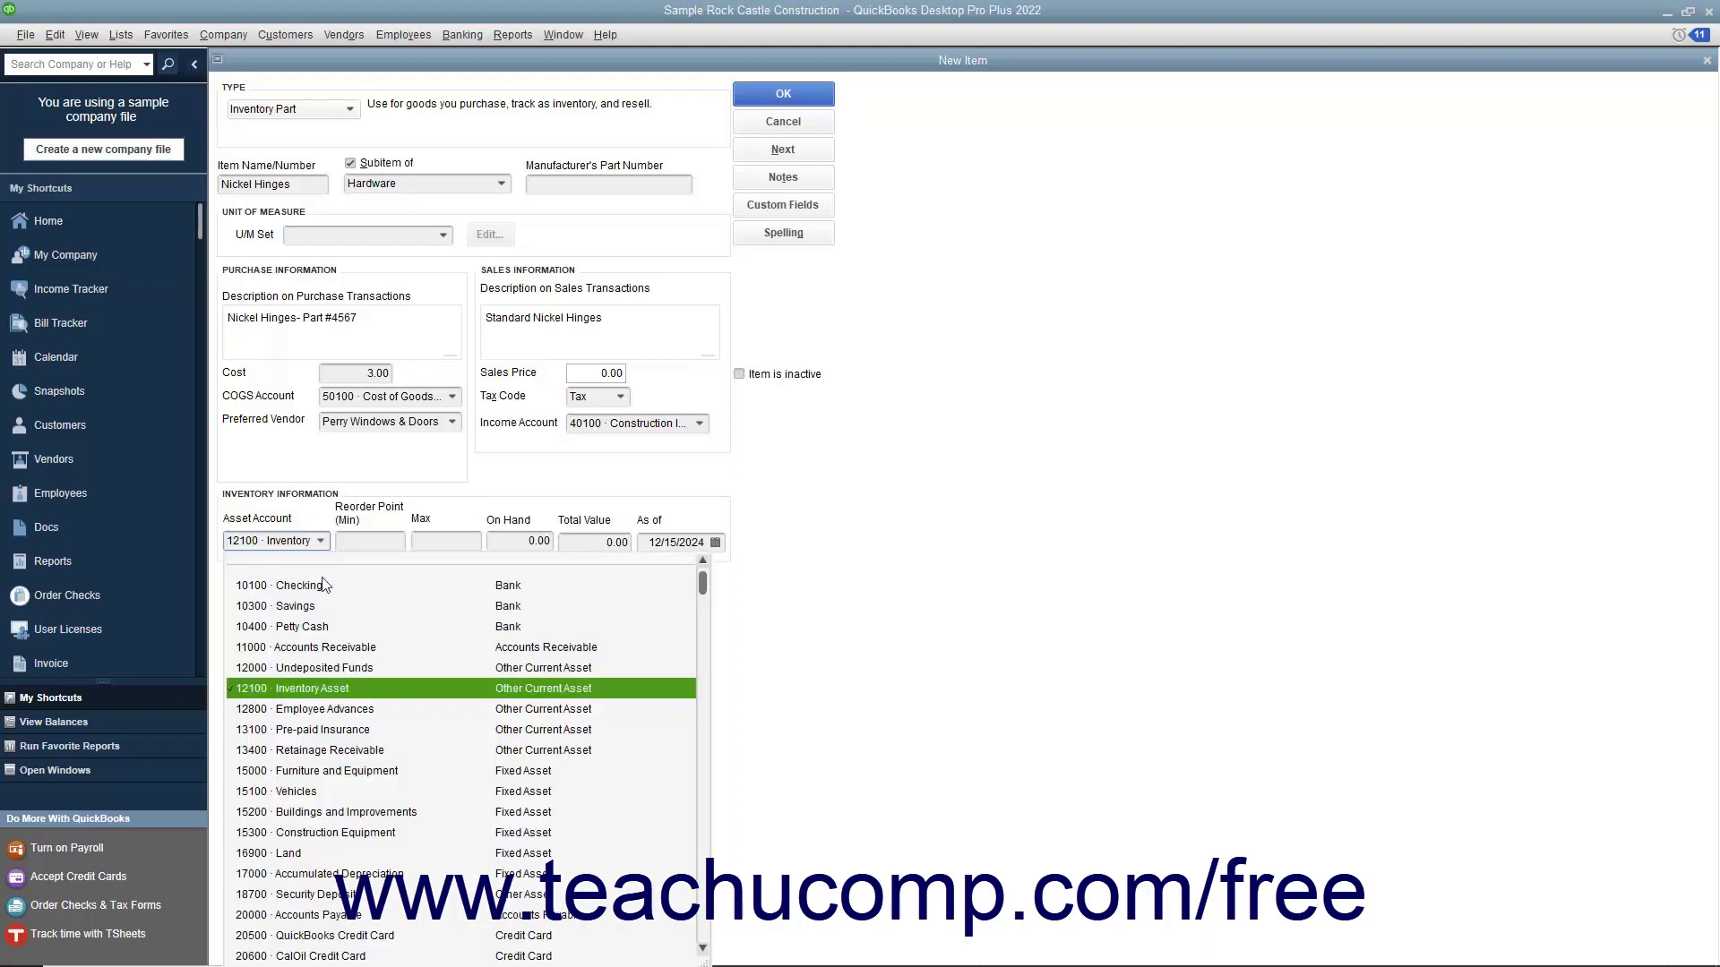
left_click(331, 688)
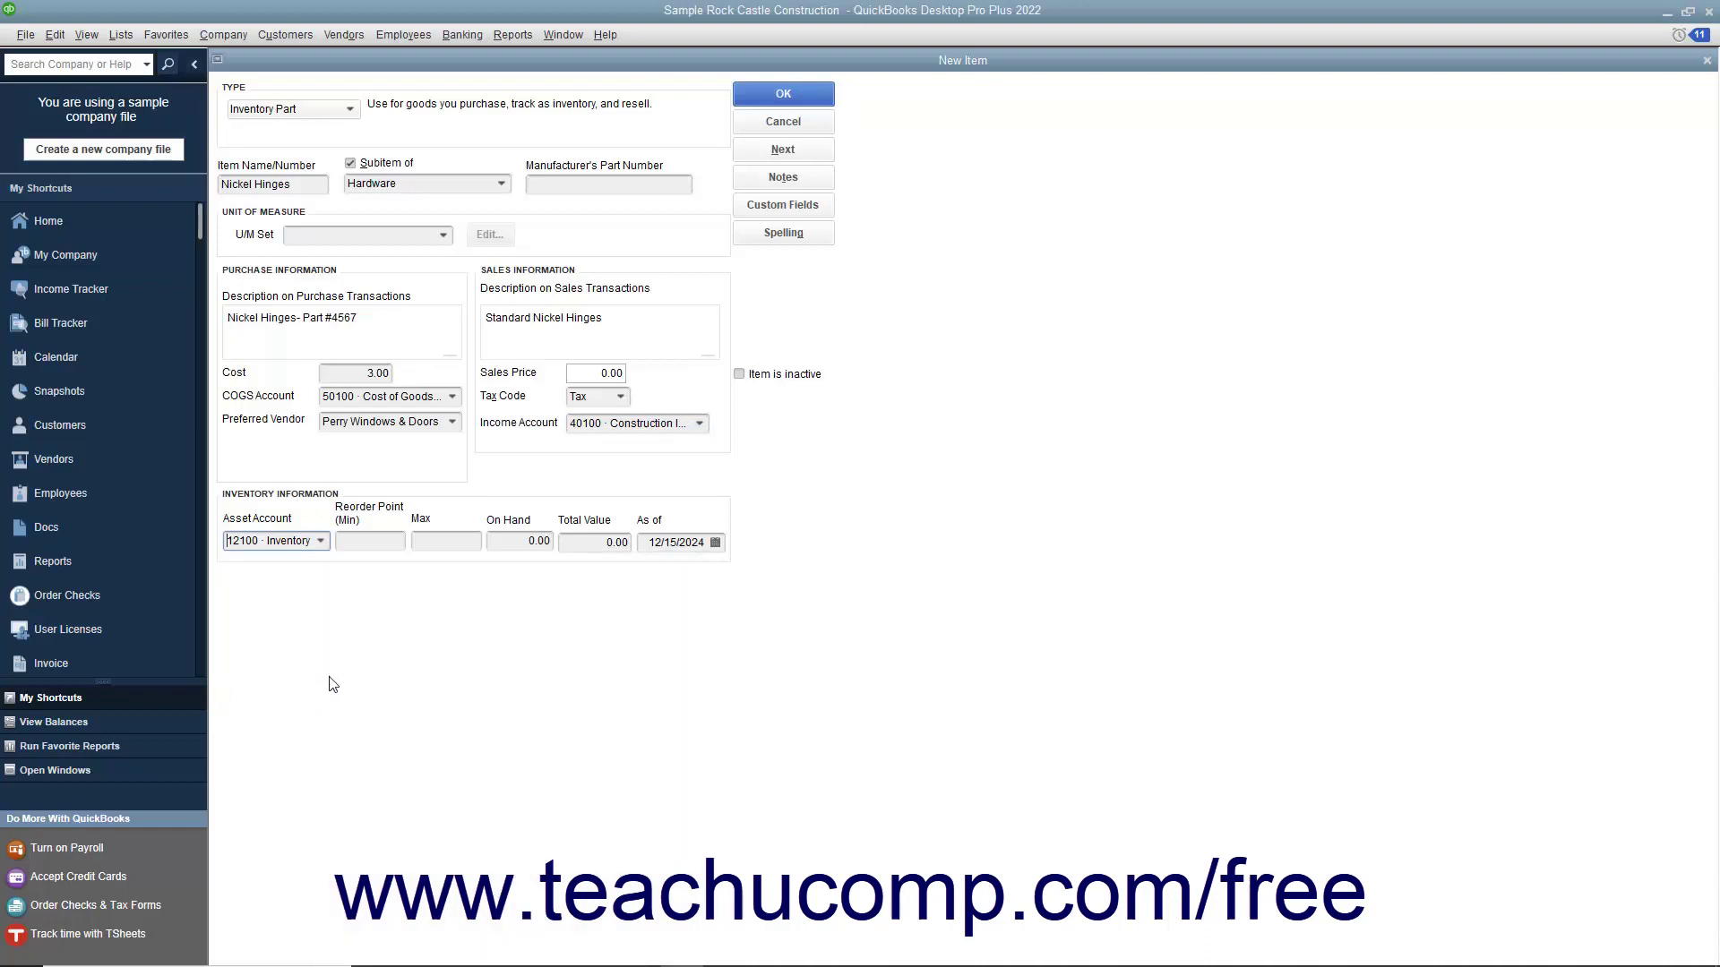
left_click(381, 542)
type("5")
left_click(426, 540)
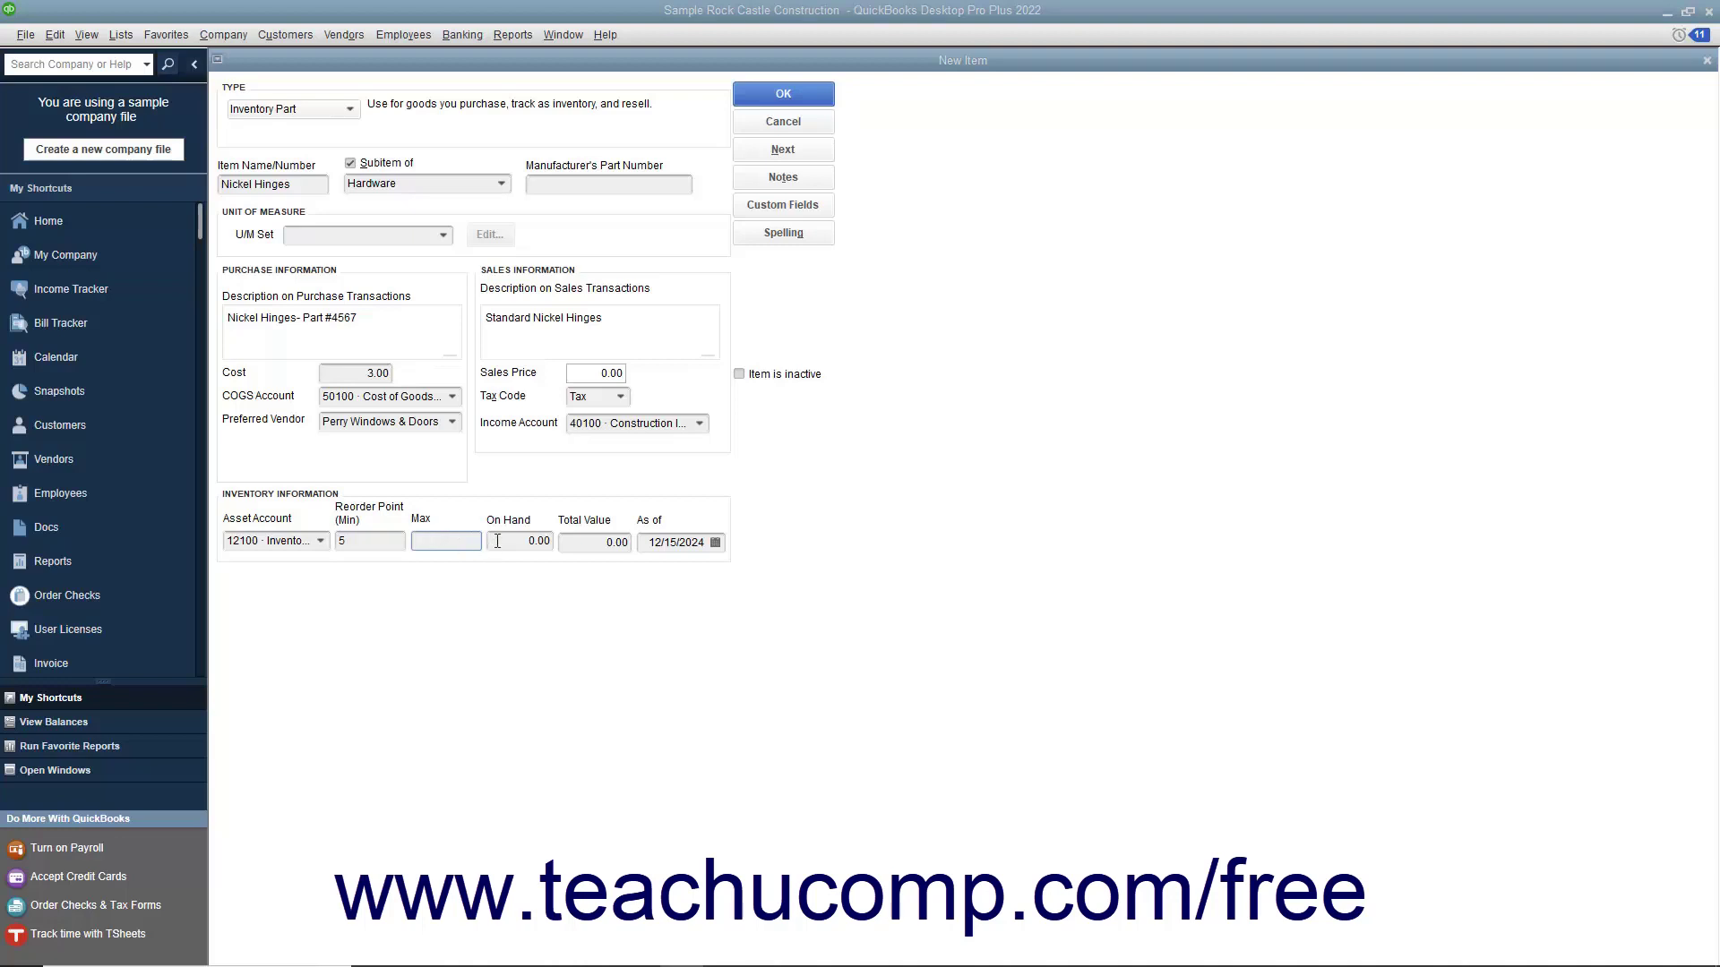
left_click(497, 542)
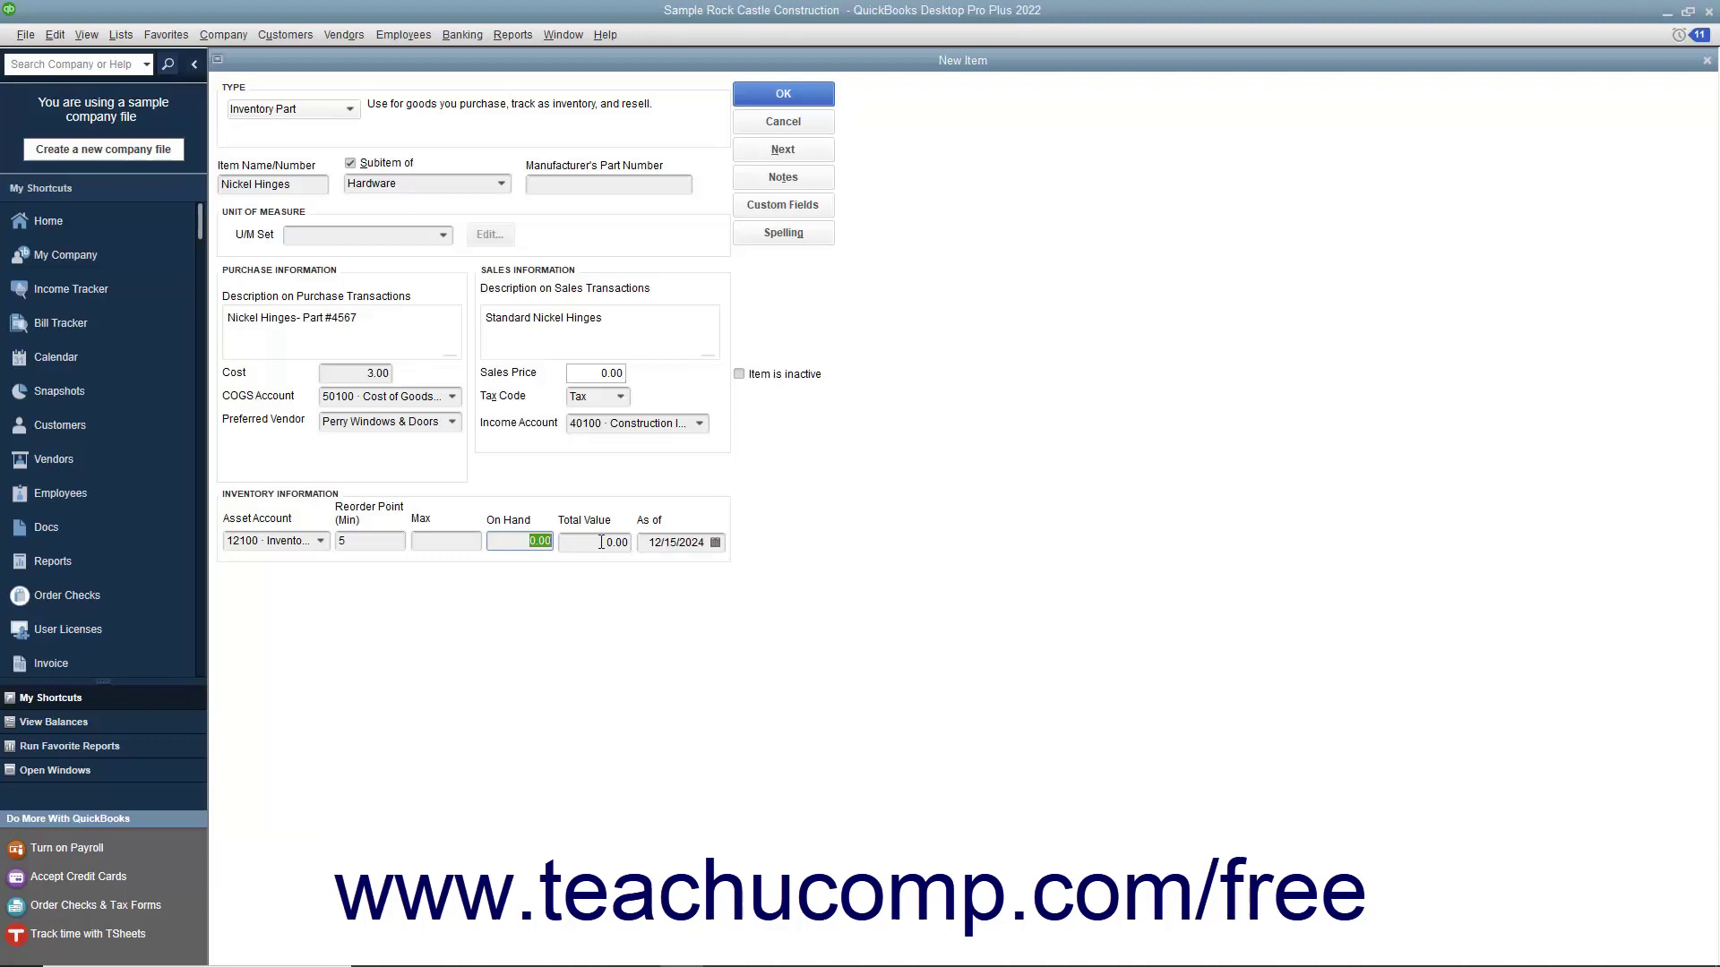
left_click(598, 542)
left_click(672, 545)
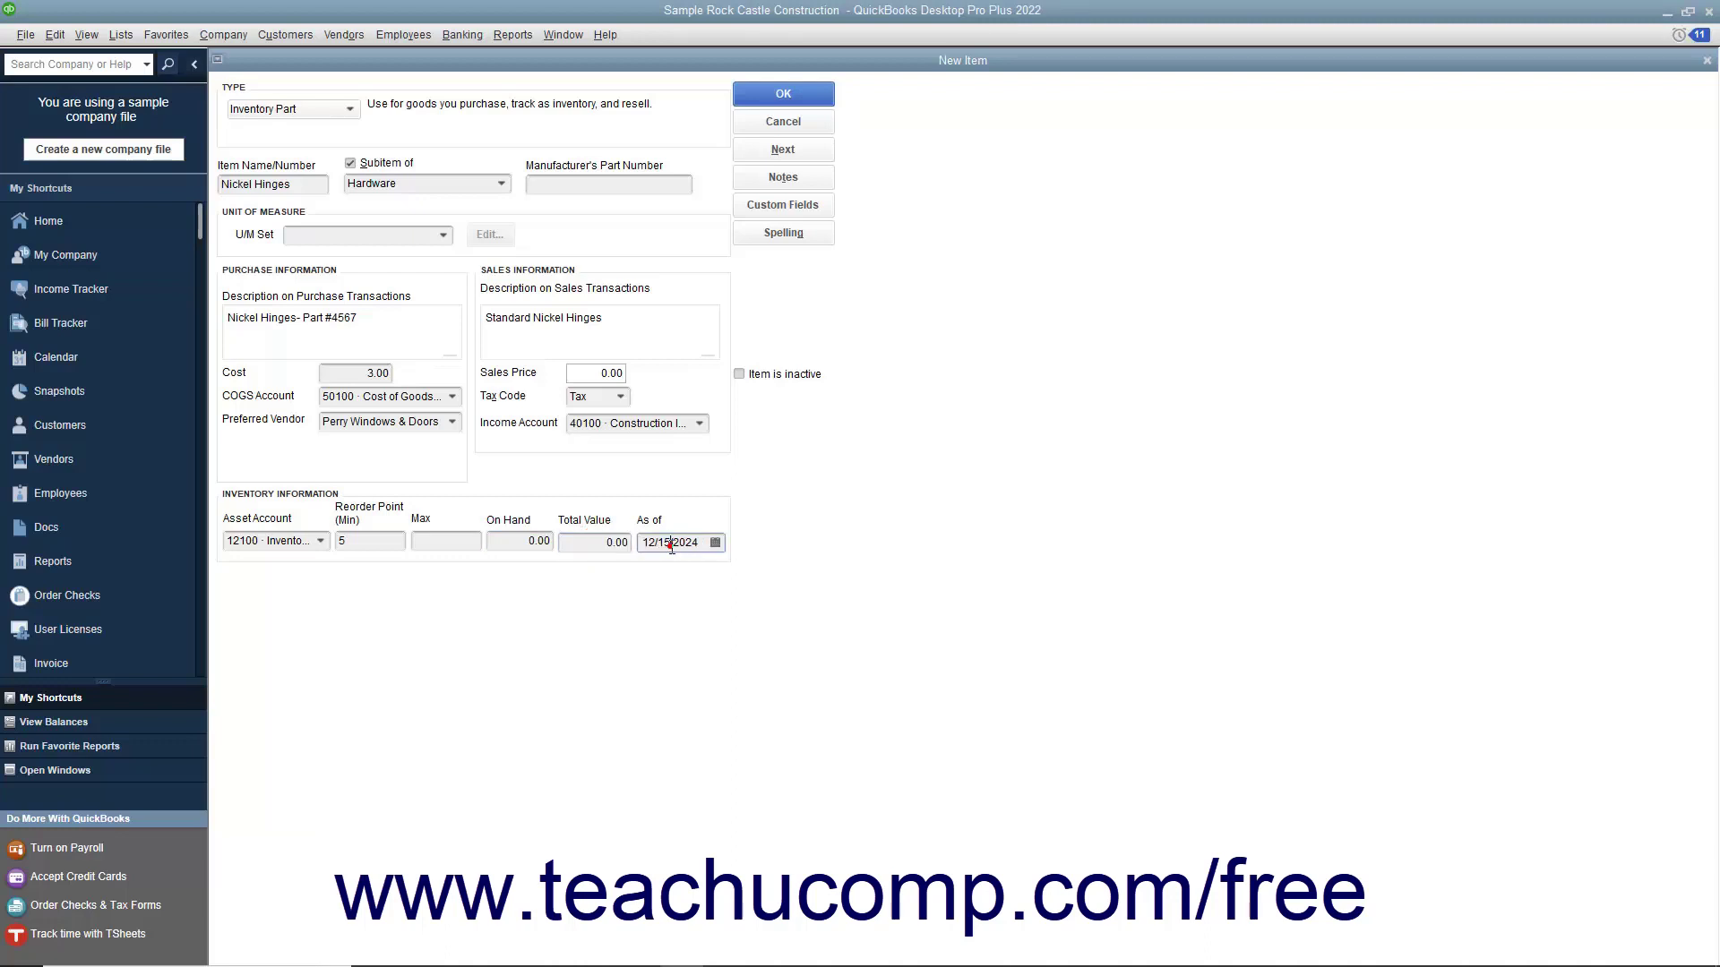